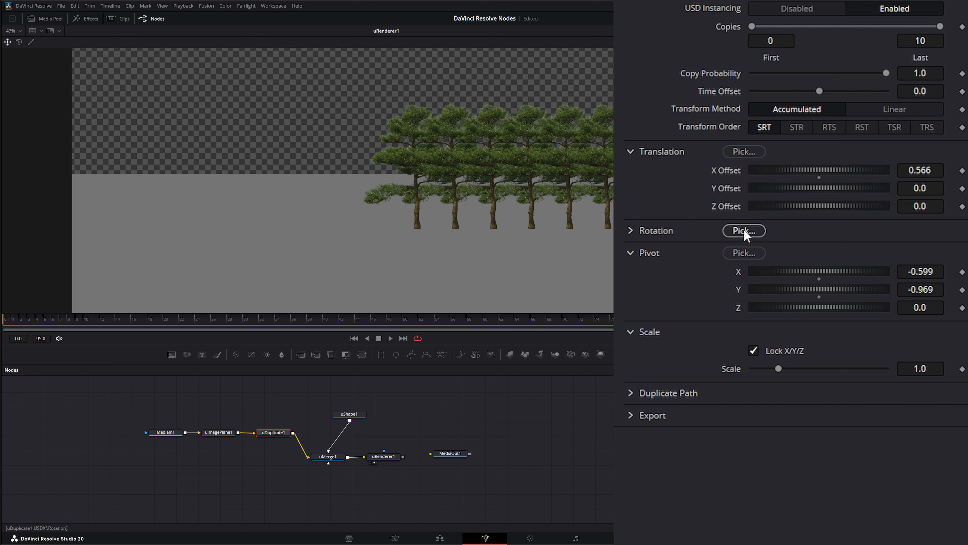
- Try rotating the duplicated trees with the Accumulated transform method, and undo the rotation
{"action": "left_click", "coordinate": [631, 231]}
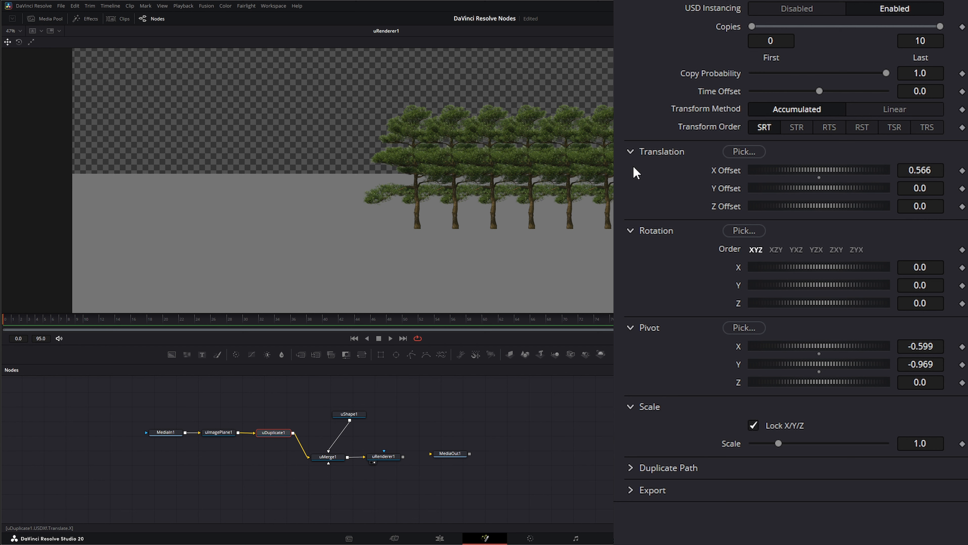
{"action": "left_click", "coordinate": [631, 152]}
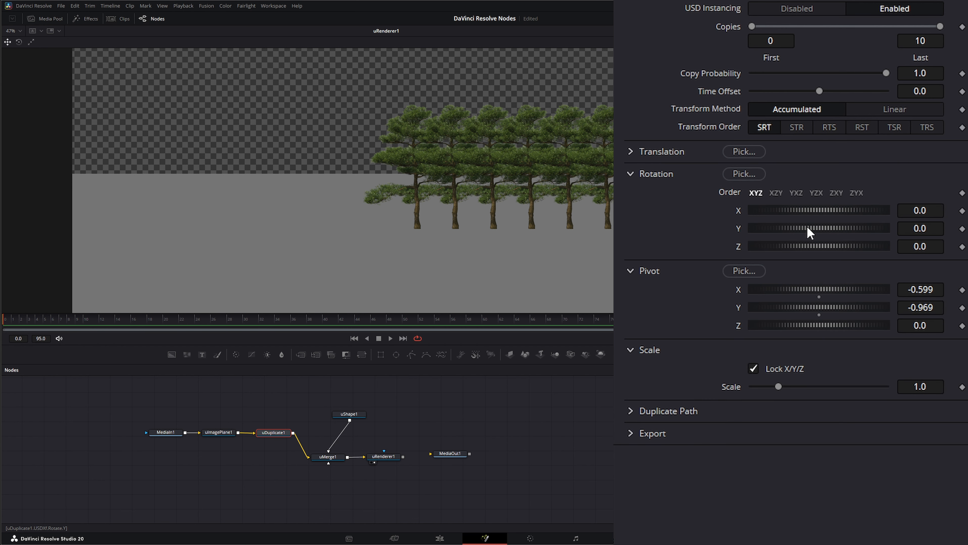
{"action": "mouse_move", "coordinate": [798, 208]}
{"action": "left_mouse_down"}
{"action": "mouse_move", "coordinate": [810, 208]}
{"action": "mouse_move", "coordinate": [794, 228]}
{"action": "mouse_move", "coordinate": [807, 226]}
{"action": "mouse_move", "coordinate": [792, 225]}
{"action": "mouse_move", "coordinate": [808, 225]}
{"action": "mouse_move", "coordinate": [792, 225]}
{"action": "left_mouse_up"}
{"action": "key", "text": "ctrl+z"}
- Try a Y rotation on the copies with the Linear transform method, and return to the Accumulated method
{"action": "left_click", "coordinate": [889, 109]}
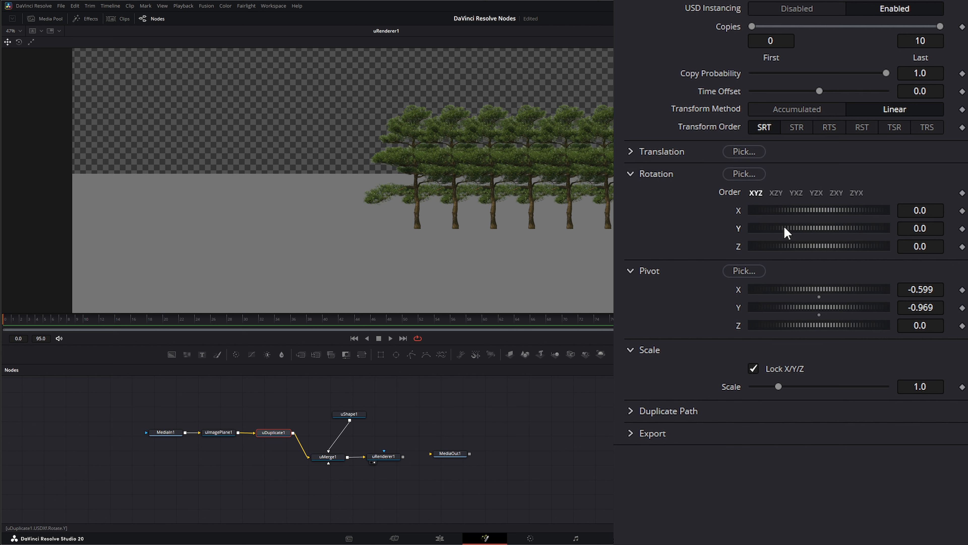
{"action": "left_click_drag", "start_coordinate": [786, 228], "coordinate": [739, 229]}
{"action": "double_click", "coordinate": [740, 229]}
{"action": "left_click", "coordinate": [811, 113]}
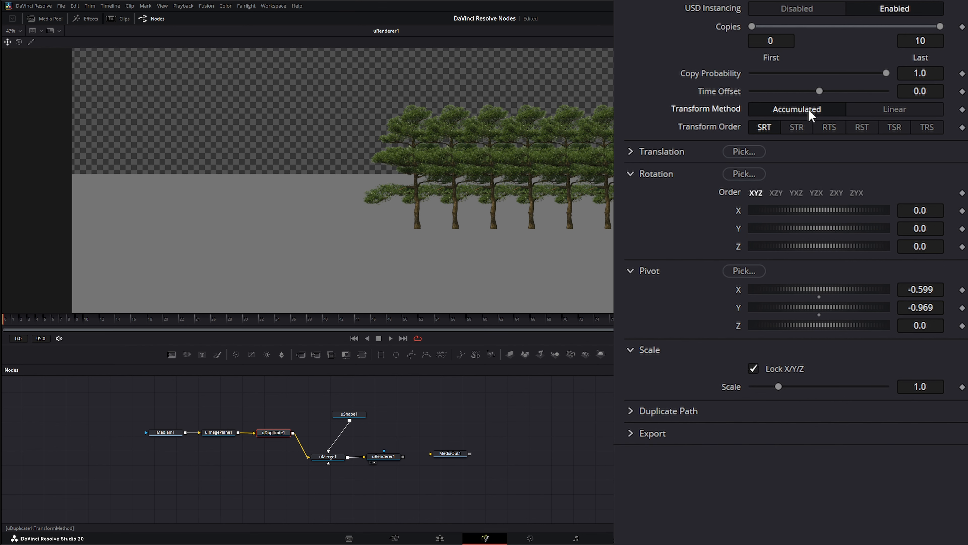
- Set the copies' scale jitter to 1.594 and switch the transform method to Linear
{"action": "left_click", "coordinate": [790, 1]}
{"action": "left_click_drag", "start_coordinate": [753, 303], "coordinate": [859, 305]}
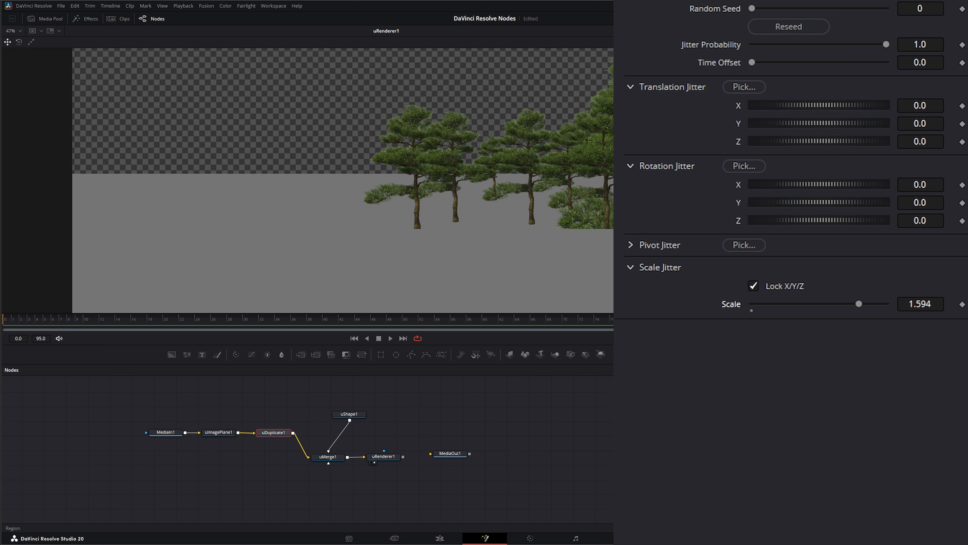
{"action": "left_click", "coordinate": [896, 111]}
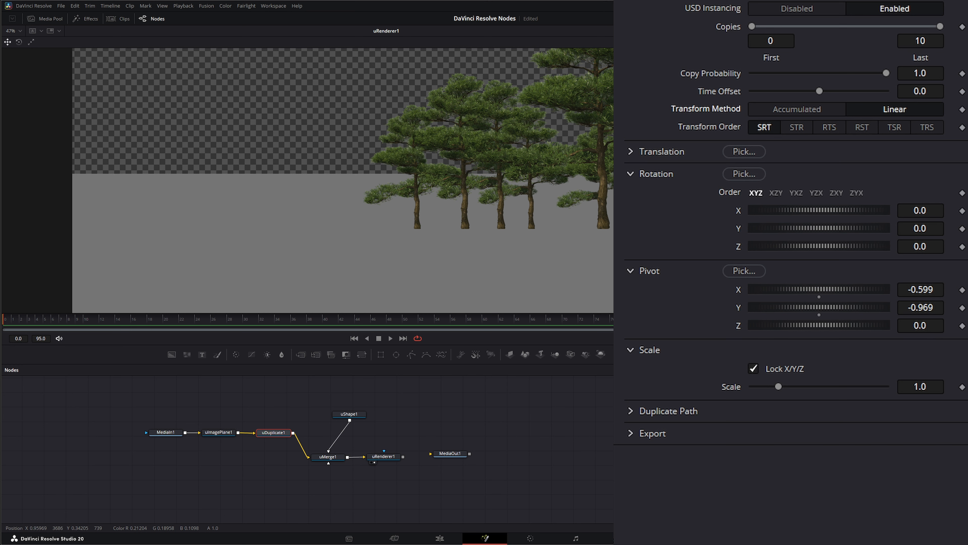
- Set the duplicates' scale to 0.937 and their translation offsets to X 0.526, Y -0.02 and Z -0.2
{"action": "mouse_move", "coordinate": [779, 387]}
{"action": "left_mouse_down"}
{"action": "mouse_move", "coordinate": [787, 387]}
{"action": "mouse_move", "coordinate": [777, 386]}
{"action": "left_mouse_up"}
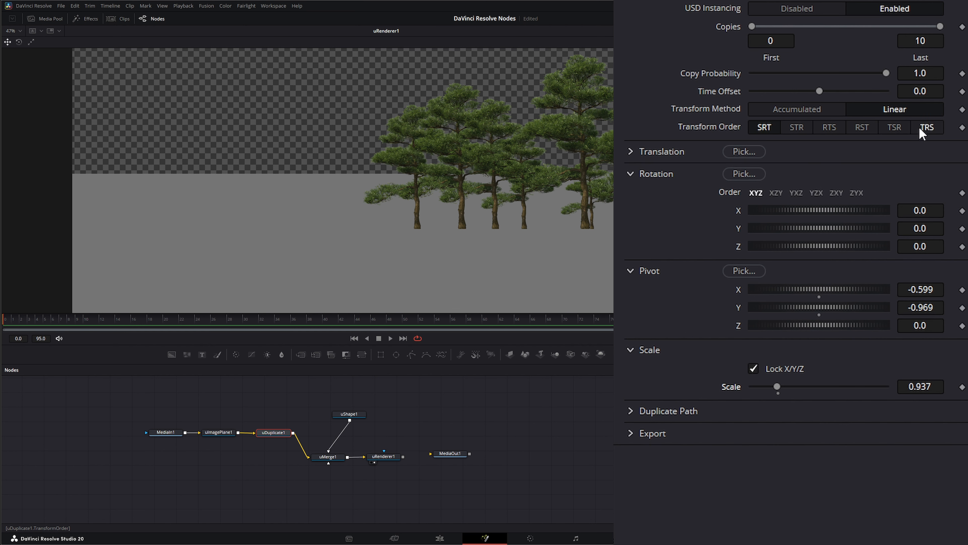
{"action": "left_click", "coordinate": [662, 151]}
{"action": "left_click_drag", "start_coordinate": [819, 172], "coordinate": [808, 191]}
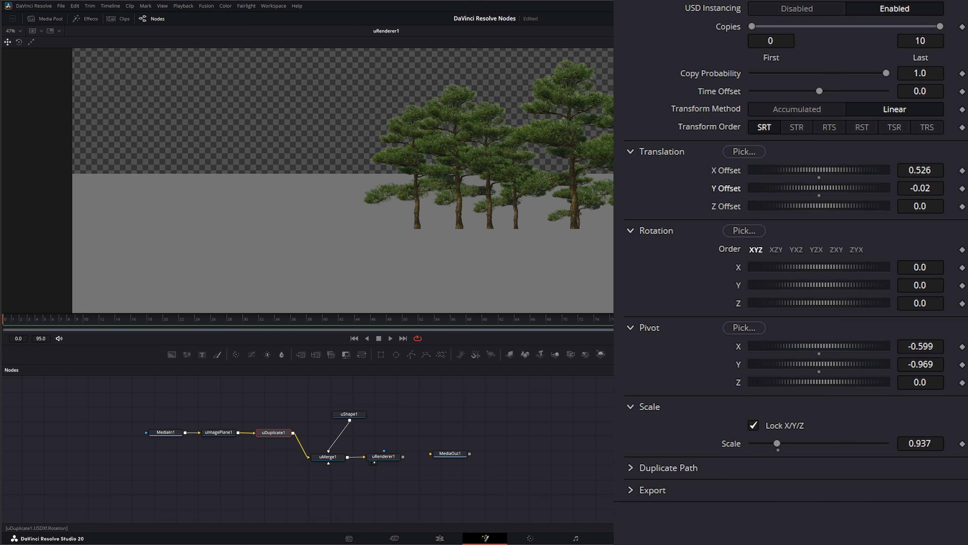
{"action": "middle_click_drag", "start_coordinate": [656, 224], "coordinate": [525, 229]}
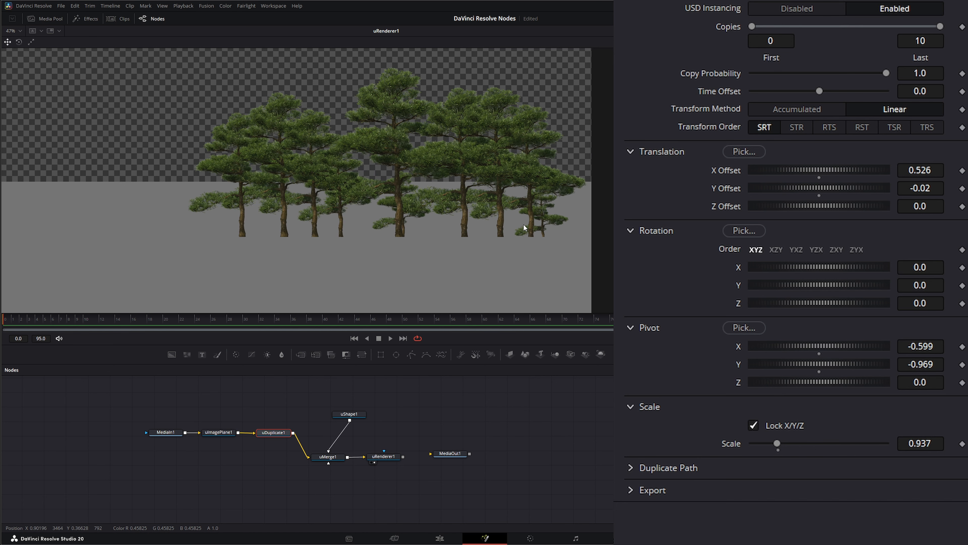
{"action": "mouse_move", "coordinate": [804, 206]}
{"action": "left_mouse_down"}
{"action": "mouse_move", "coordinate": [815, 207]}
{"action": "mouse_move", "coordinate": [796, 207]}
{"action": "mouse_move", "coordinate": [804, 208]}
{"action": "left_mouse_up"}
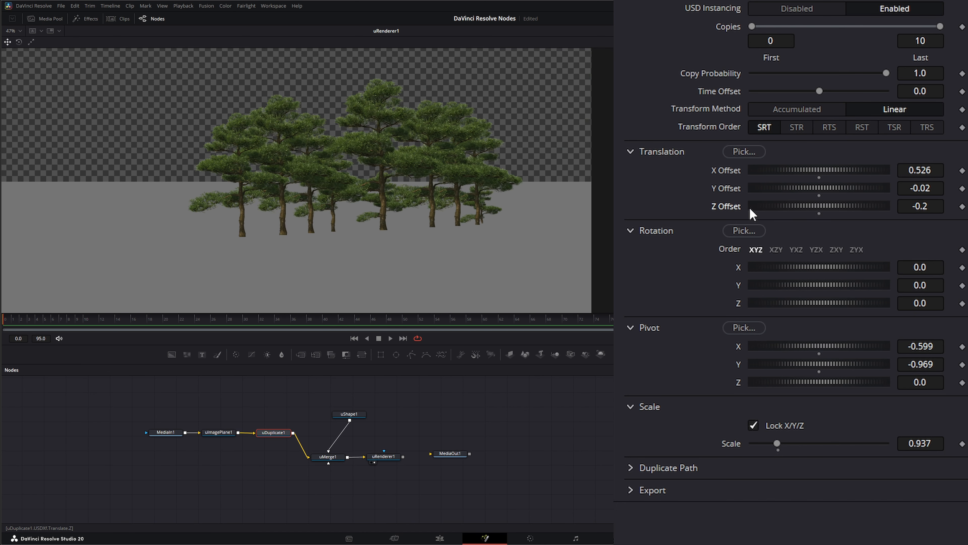
- Try rotating the copies by -3.6 on X and 3.6 on Y, and reset the rotation
{"action": "left_click_drag", "start_coordinate": [789, 263], "coordinate": [798, 305]}
{"action": "double_click", "coordinate": [738, 304]}
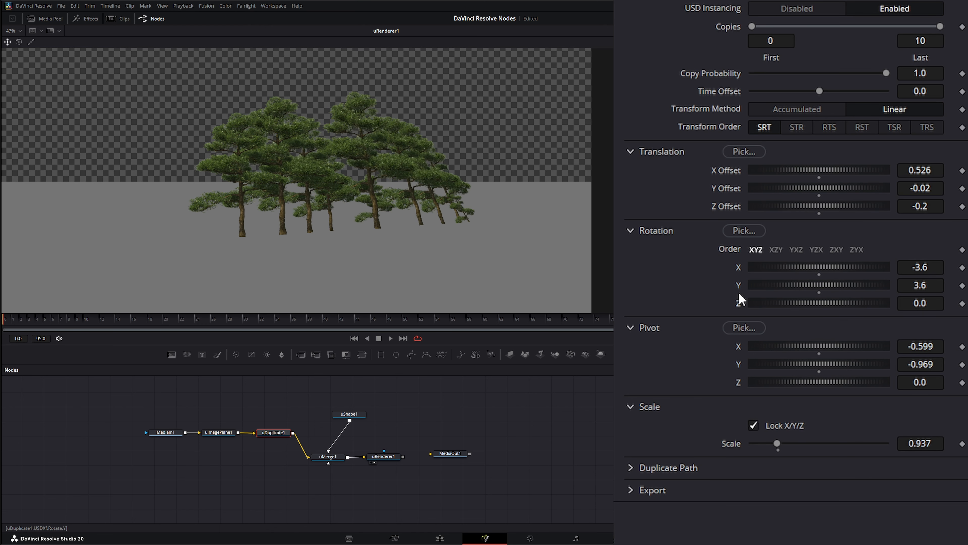
{"action": "double_click", "coordinate": [739, 285]}
{"action": "double_click", "coordinate": [739, 269]}
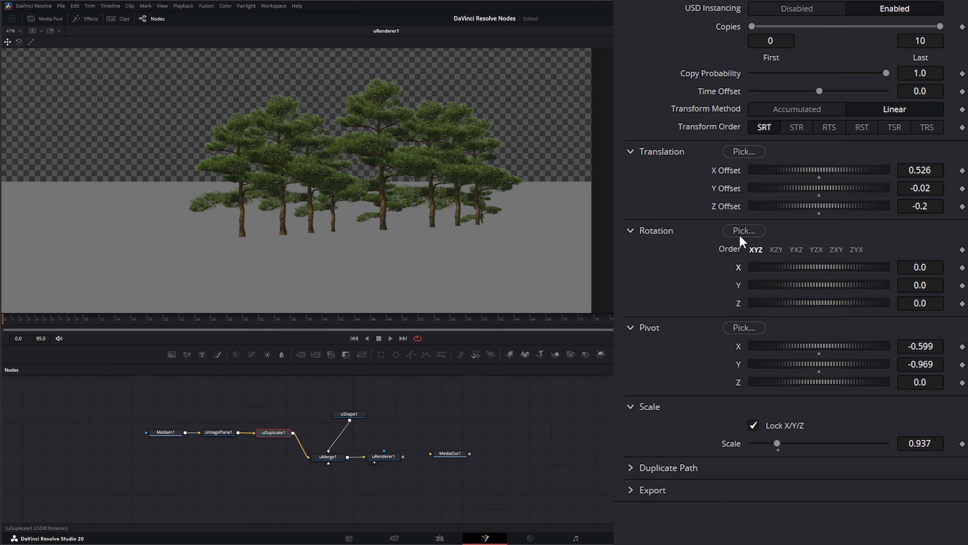
- Reset the Y and Z translation offsets to 0.0 and the duplicates' scale to 1.0
{"action": "double_click", "coordinate": [731, 200]}
{"action": "double_click", "coordinate": [732, 194]}
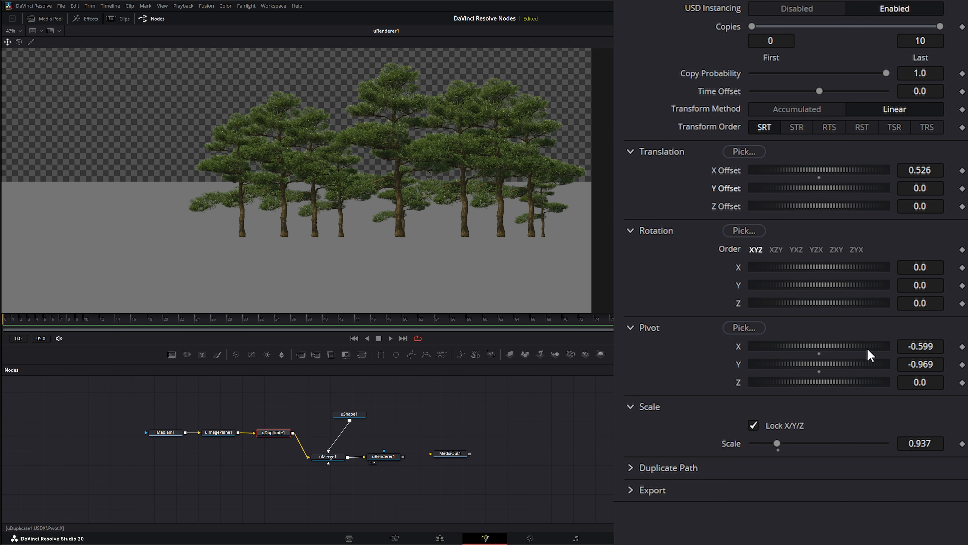
{"action": "left_click", "coordinate": [631, 327]}
{"action": "left_click_drag", "start_coordinate": [780, 386], "coordinate": [783, 386]}
{"action": "double_click", "coordinate": [733, 388]}
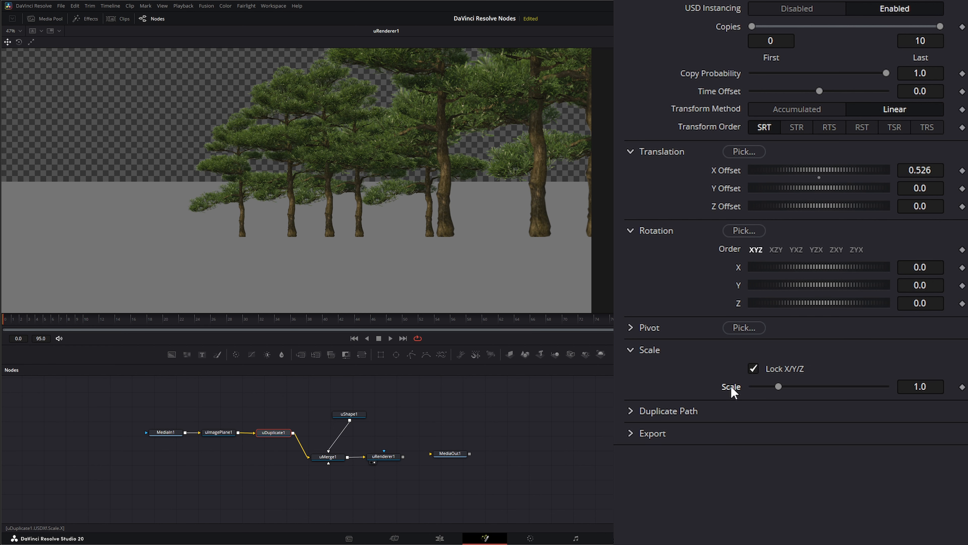
{"action": "left_click", "coordinate": [633, 348]}
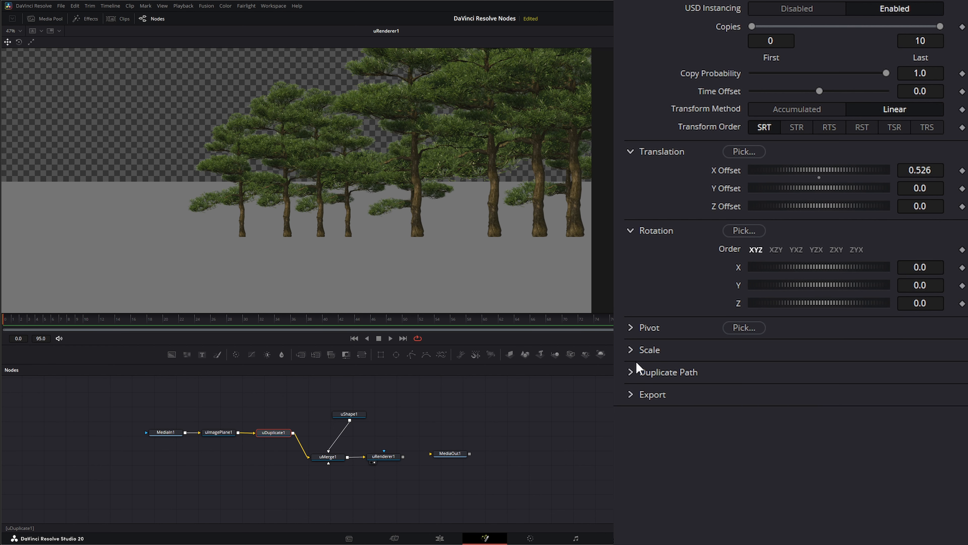
- Try Duplicate Along Path on the trees, turn it off again, and examine the export options
{"action": "left_click", "coordinate": [632, 373]}
{"action": "left_click", "coordinate": [766, 390]}
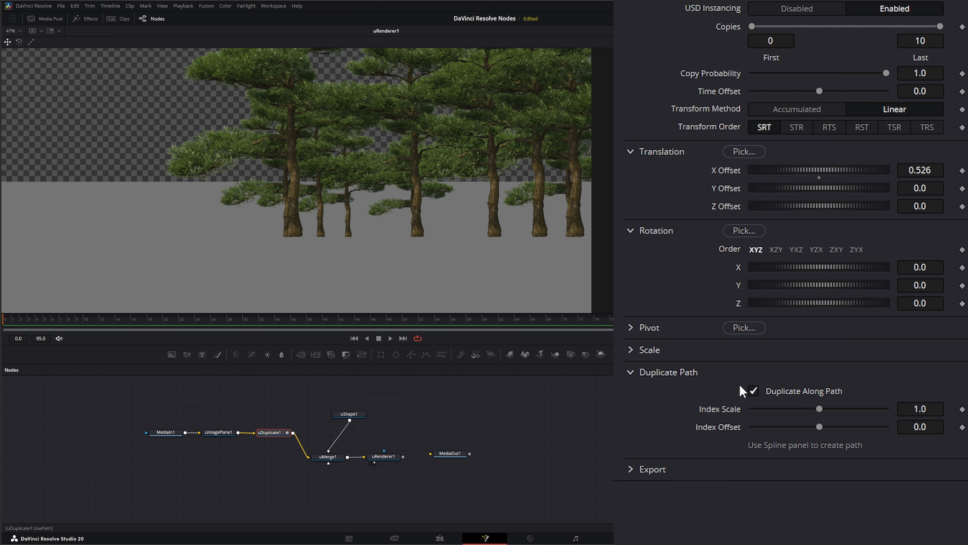
{"action": "left_click", "coordinate": [752, 392]}
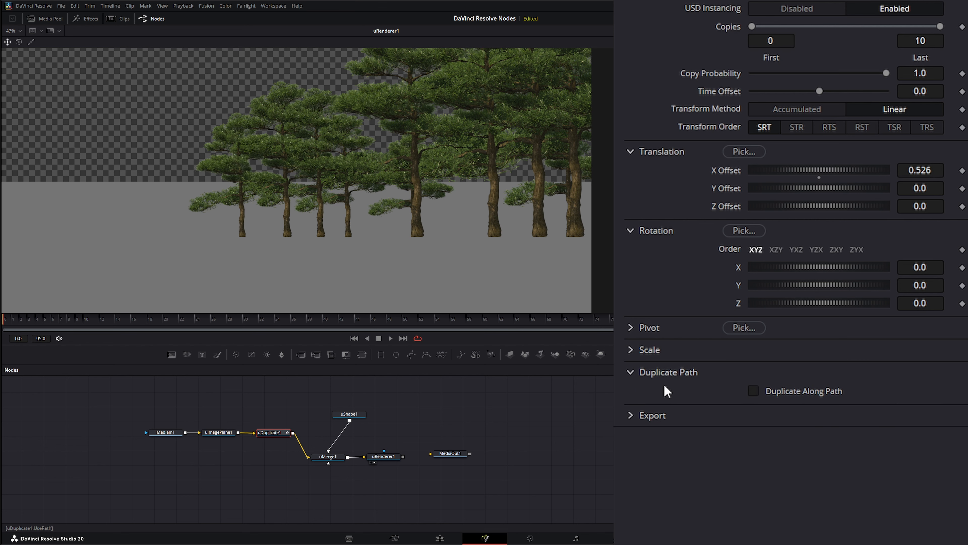
{"action": "left_click", "coordinate": [631, 373]}
{"action": "left_click", "coordinate": [631, 396]}
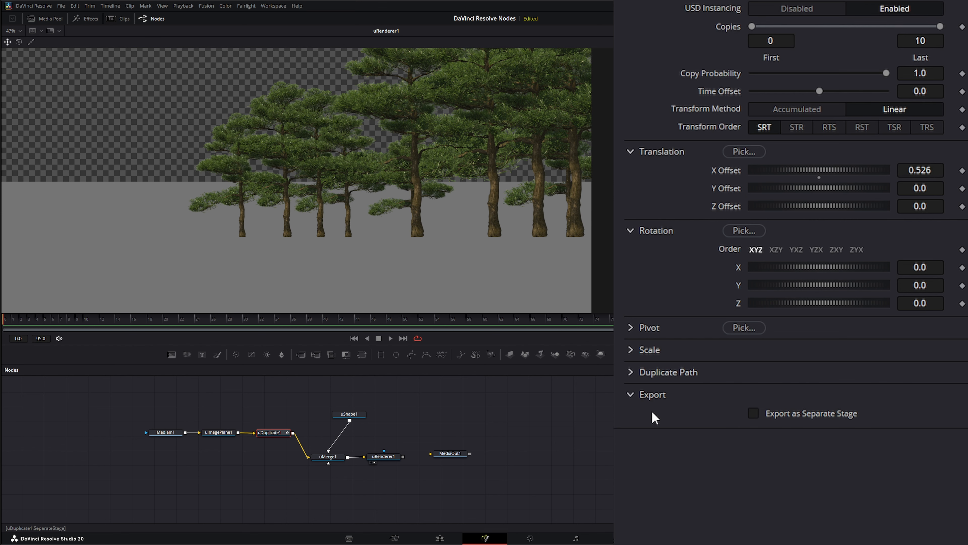
{"action": "left_click", "coordinate": [631, 396]}
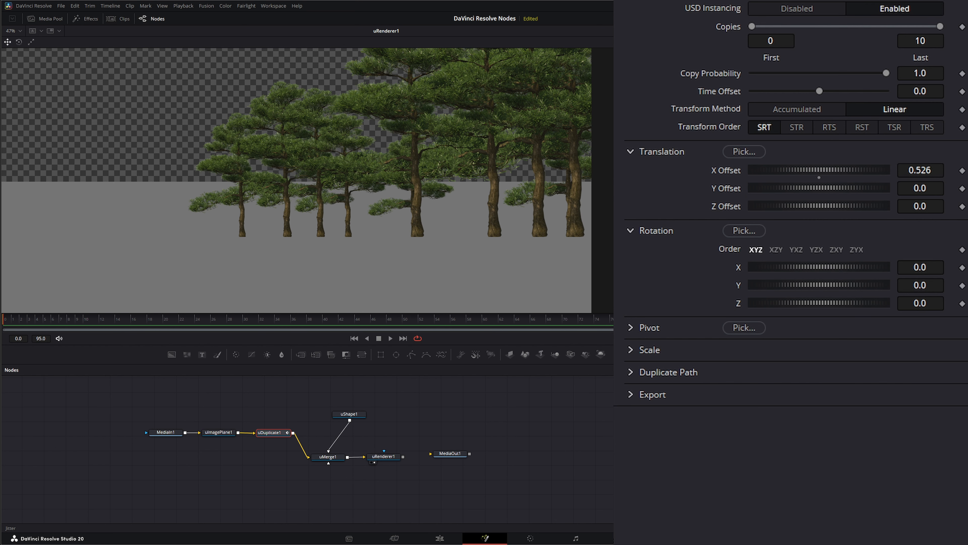
- Set the jitter's random seed to 7890 and the X translation jitter to 6.414
{"action": "middle_click_drag", "start_coordinate": [440, 235], "coordinate": [544, 240]}
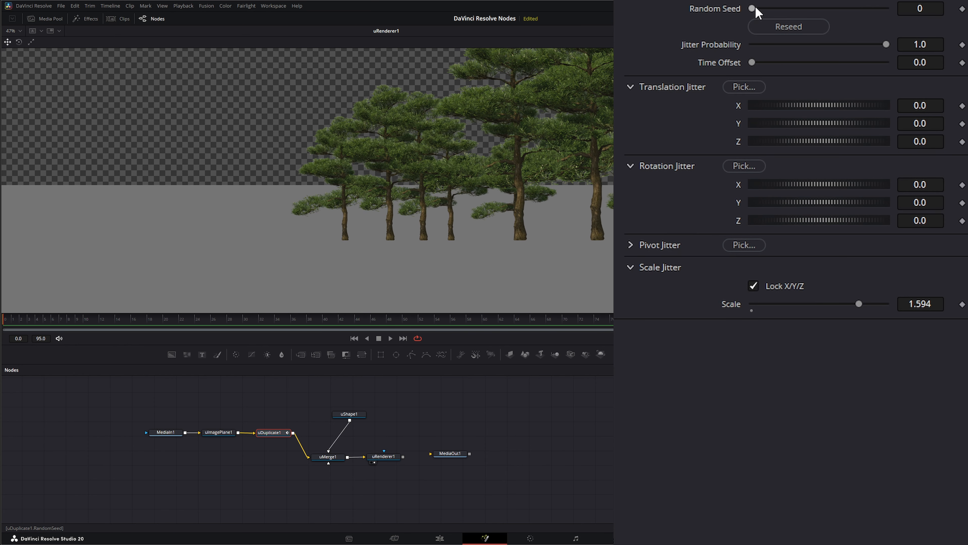
{"action": "left_click_drag", "start_coordinate": [753, 8], "coordinate": [787, 8]}
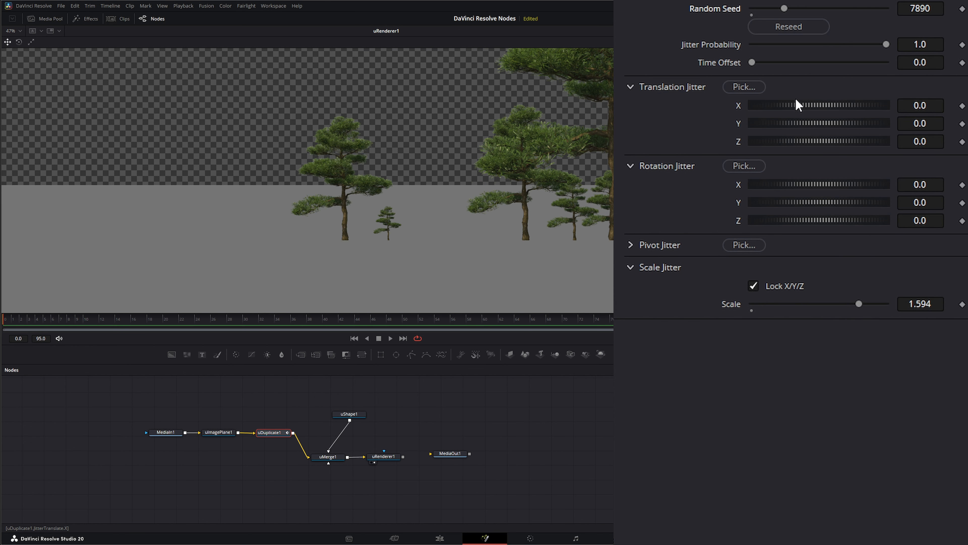
{"action": "left_click_drag", "start_coordinate": [795, 104], "coordinate": [957, 109]}
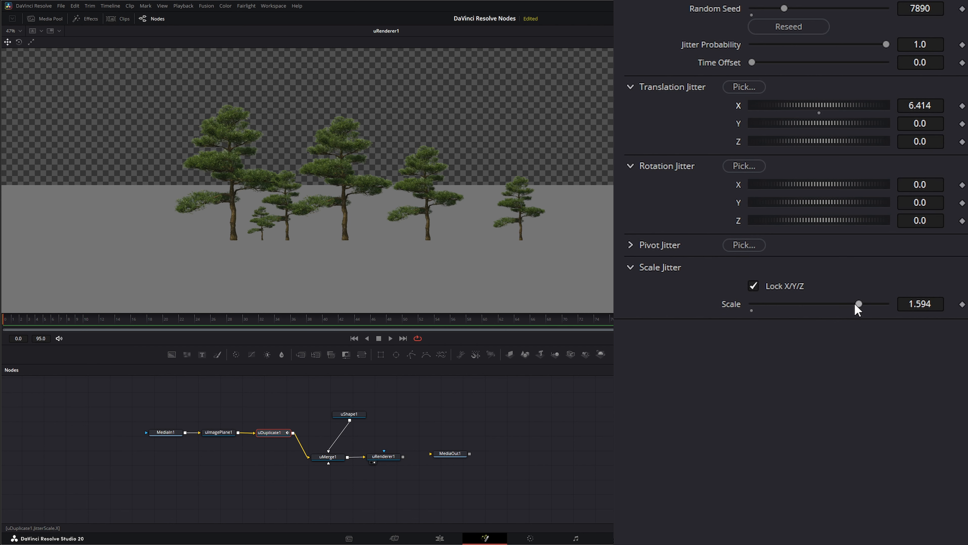
- Reduce the scale jitter to 0.588 and set the Z translation jitter to 5.444
{"action": "left_click_drag", "start_coordinate": [855, 304], "coordinate": [793, 325]}
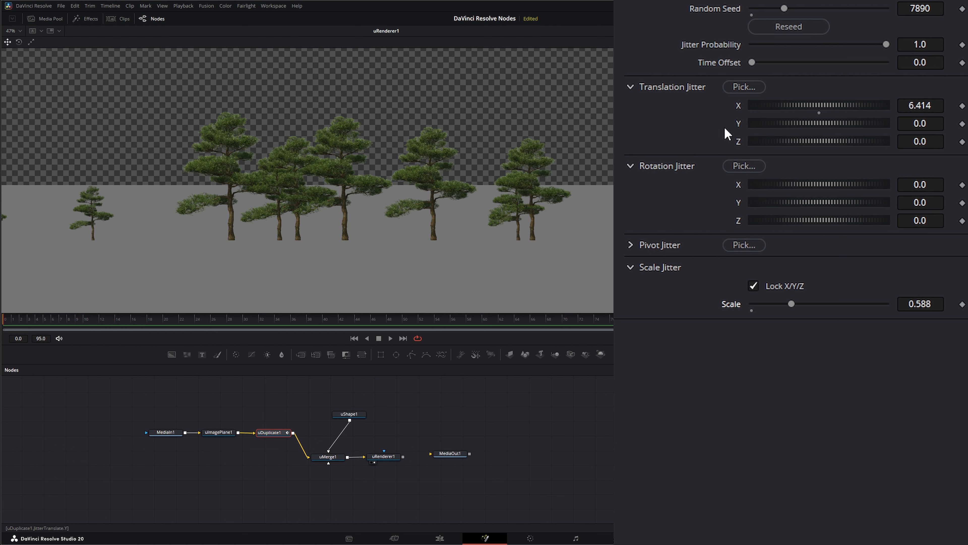
{"action": "left_click_drag", "start_coordinate": [804, 123], "coordinate": [957, 144]}
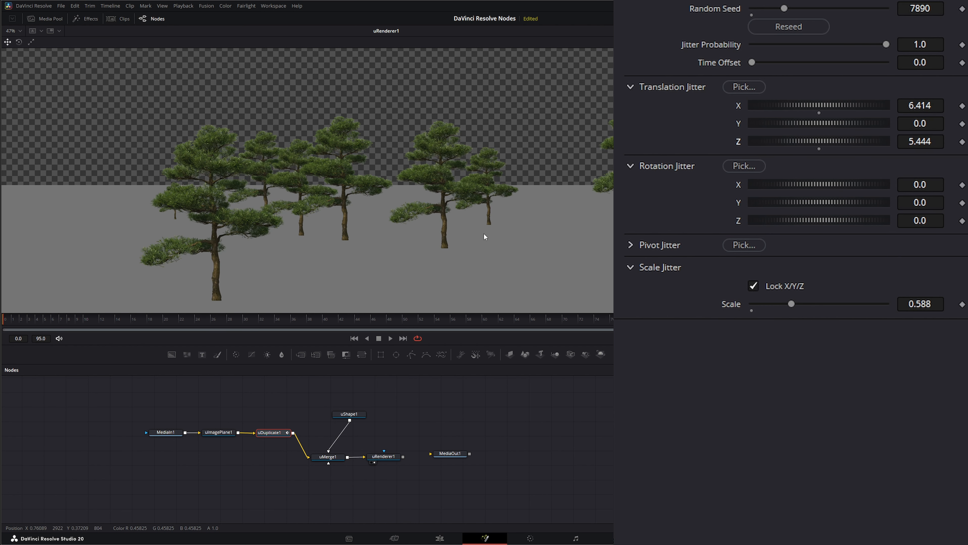
{"action": "scroll", "coordinate": [408, 227], "scroll_direction": "down", "scroll_amount": 1}
{"action": "scroll", "coordinate": [341, 235], "scroll_direction": "down", "scroll_amount": 2}
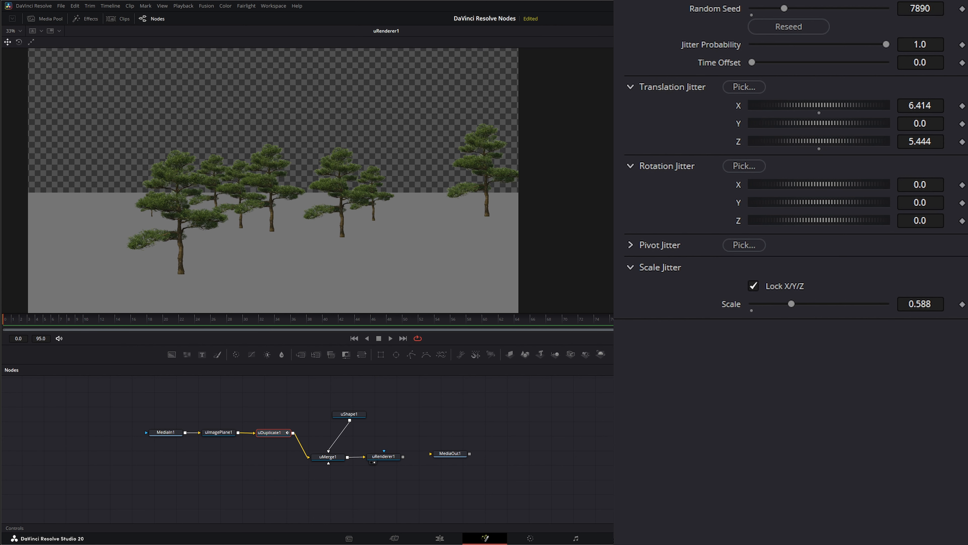
- Set the last copy number of uDuplicate1 to 20
{"action": "left_click", "coordinate": [685, 2]}
{"action": "double_click", "coordinate": [930, 40]}
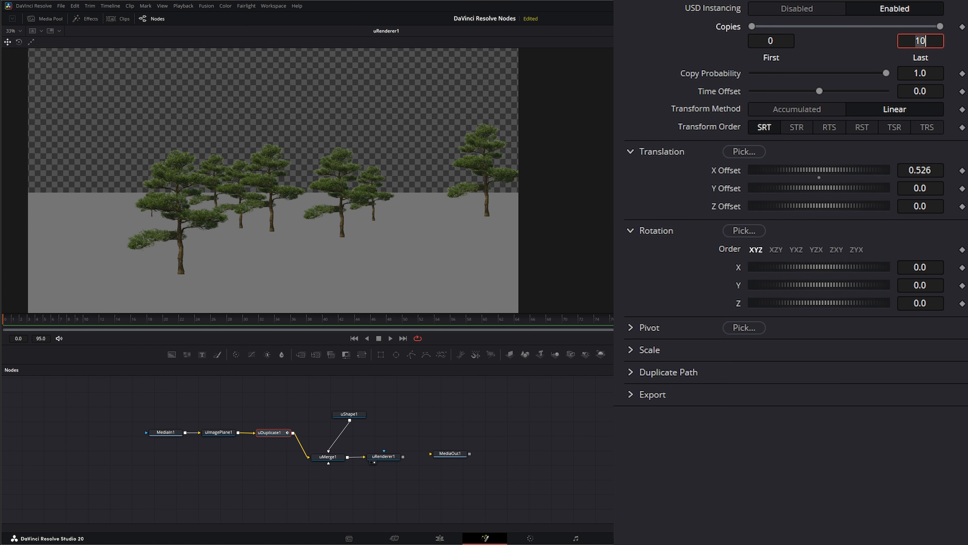
{"action": "type", "text": "20"}
{"action": "key", "text": "Tab"}
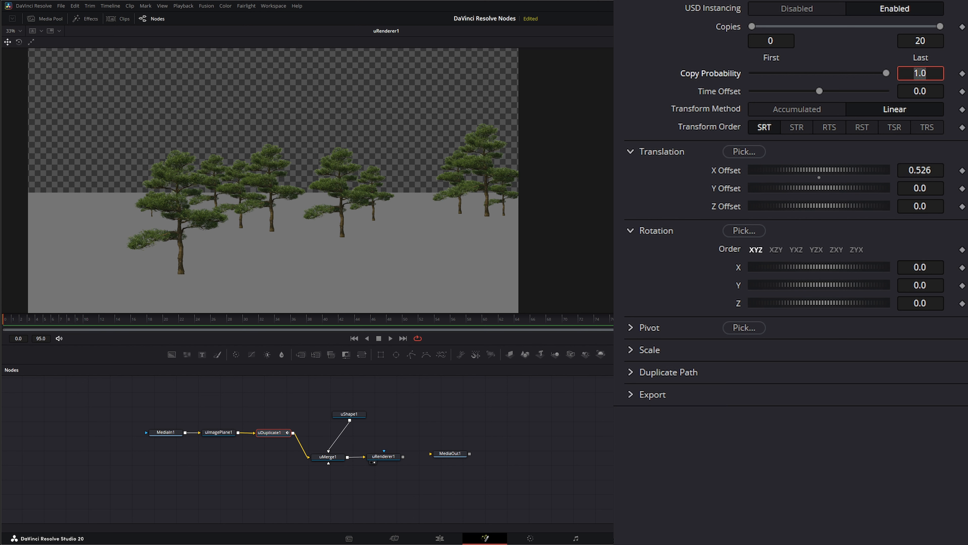
{"action": "left_click", "coordinate": [266, 432]}
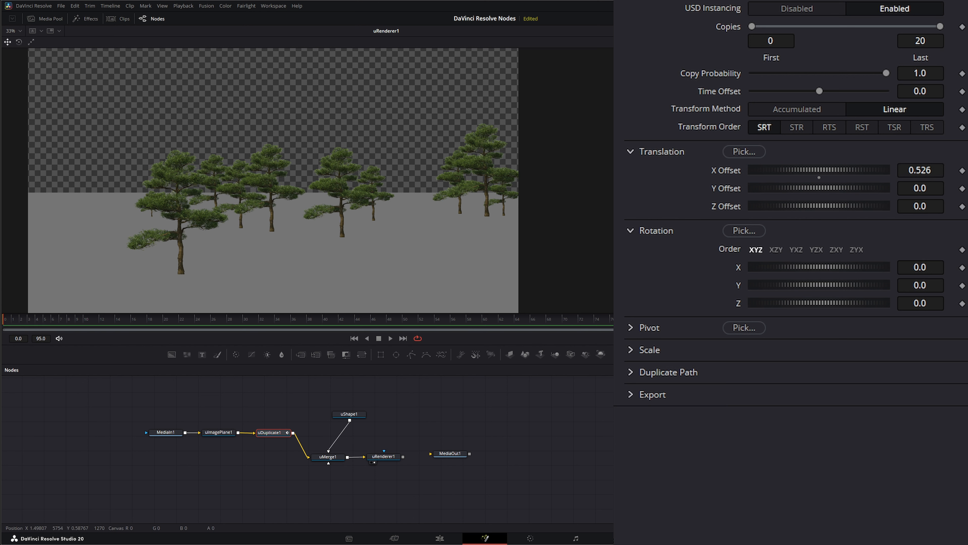
- Shift the trees to the left by lowering the X translation of uImagePlane1
{"action": "left_click", "coordinate": [217, 432]}
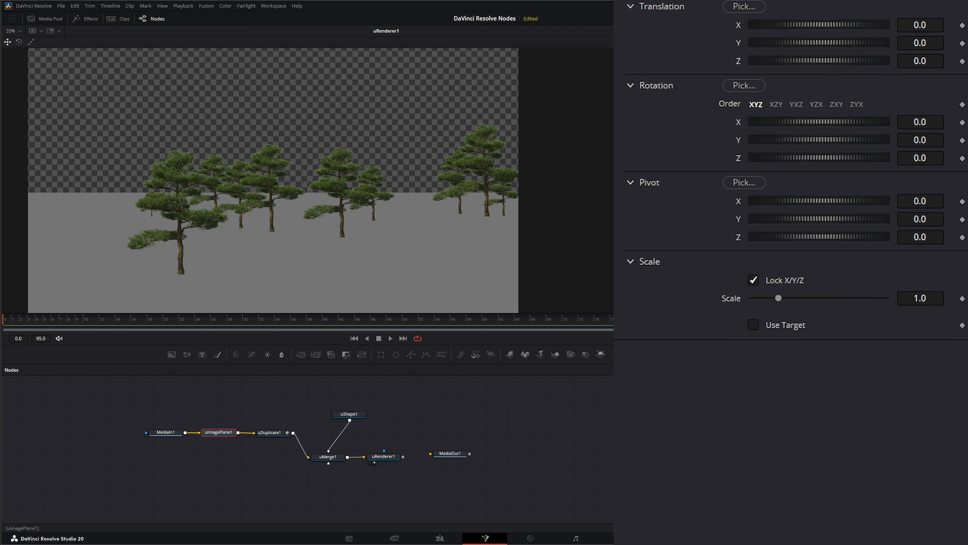
{"action": "left_click_drag", "start_coordinate": [934, 25], "coordinate": [900, 26]}
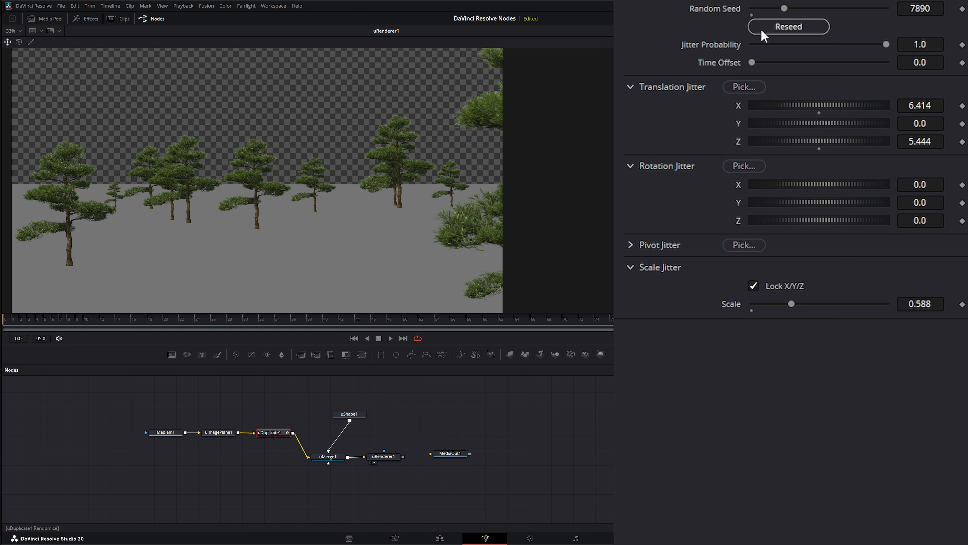
- Set the random seed of uDuplicate1 to 10430 and try out the jitter probability and time offset
{"action": "mouse_move", "coordinate": [785, 11]}
{"action": "left_mouse_down"}
{"action": "mouse_move", "coordinate": [811, 12]}
{"action": "mouse_move", "coordinate": [795, 10]}
{"action": "left_mouse_up"}
{"action": "left_click_drag", "start_coordinate": [886, 44], "coordinate": [929, 49]}
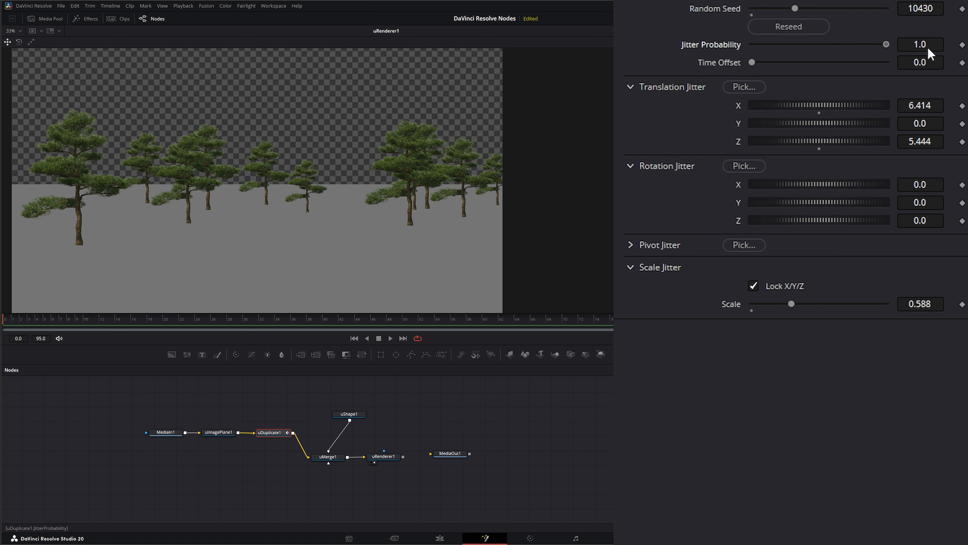
{"action": "mouse_move", "coordinate": [753, 63]}
{"action": "left_mouse_down"}
{"action": "mouse_move", "coordinate": [888, 63]}
{"action": "mouse_move", "coordinate": [745, 72]}
{"action": "left_mouse_up"}
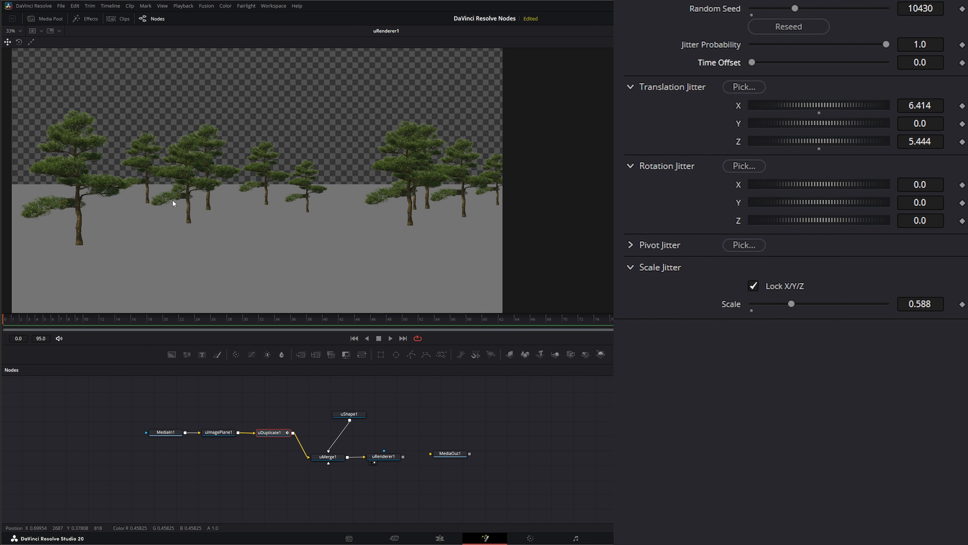
- Try the When inside region mode on the duplicates, and set the region mode to When not inside region
{"action": "left_click", "coordinate": [811, 1]}
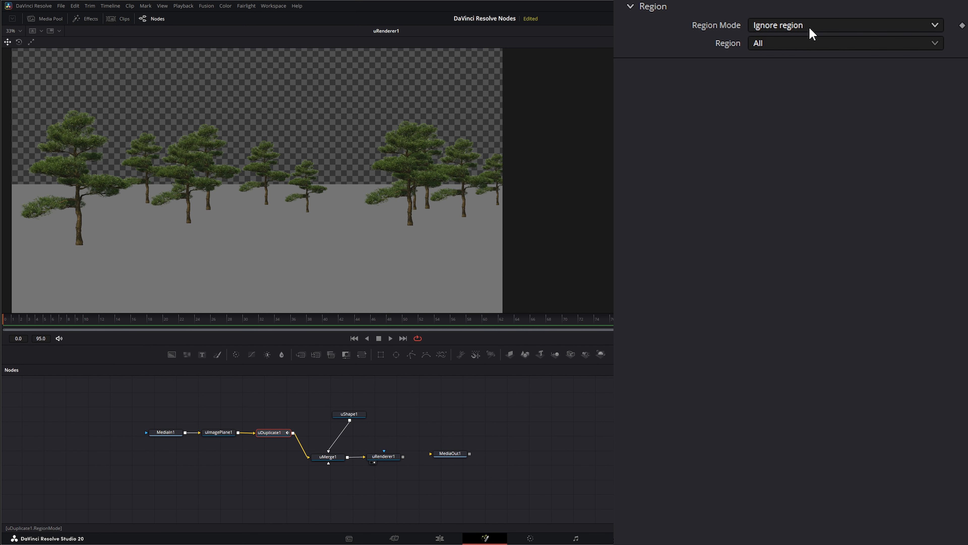
{"action": "left_click", "coordinate": [777, 23]}
{"action": "left_click", "coordinate": [813, 60]}
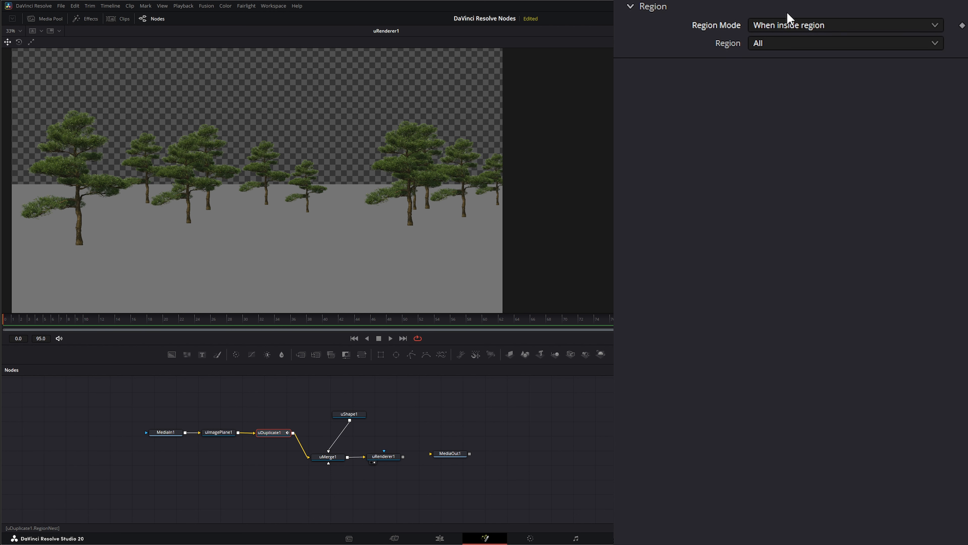
{"action": "left_click", "coordinate": [801, 25]}
{"action": "left_click", "coordinate": [797, 81]}
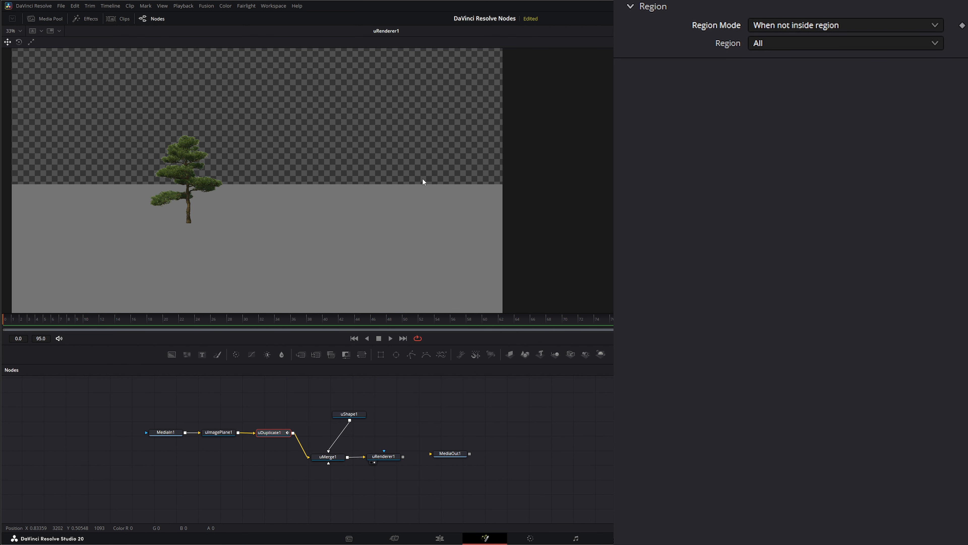
- Set uDuplicate1's region mode to When inside region with a Cube region, and show uMerge1 in the viewer
{"action": "left_click", "coordinate": [780, 27]}
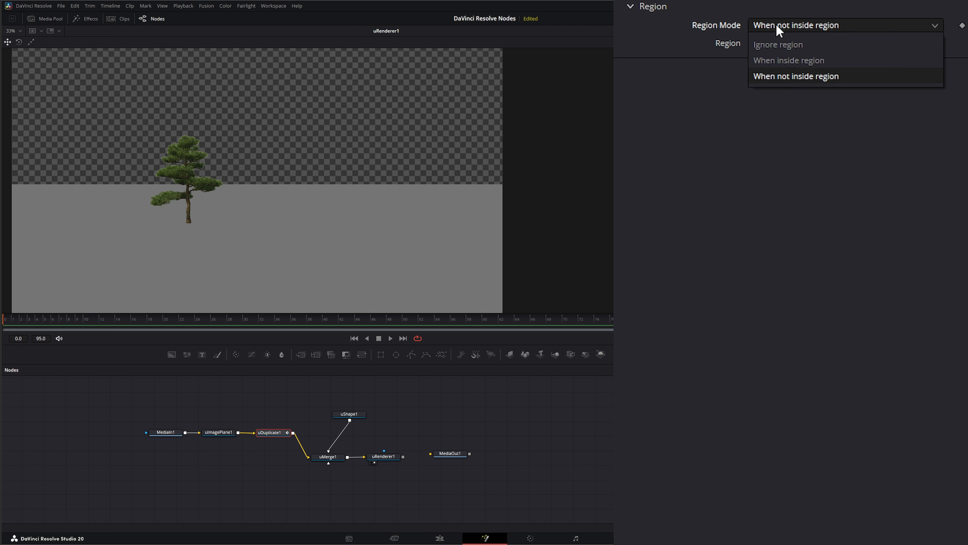
{"action": "left_click", "coordinate": [780, 61]}
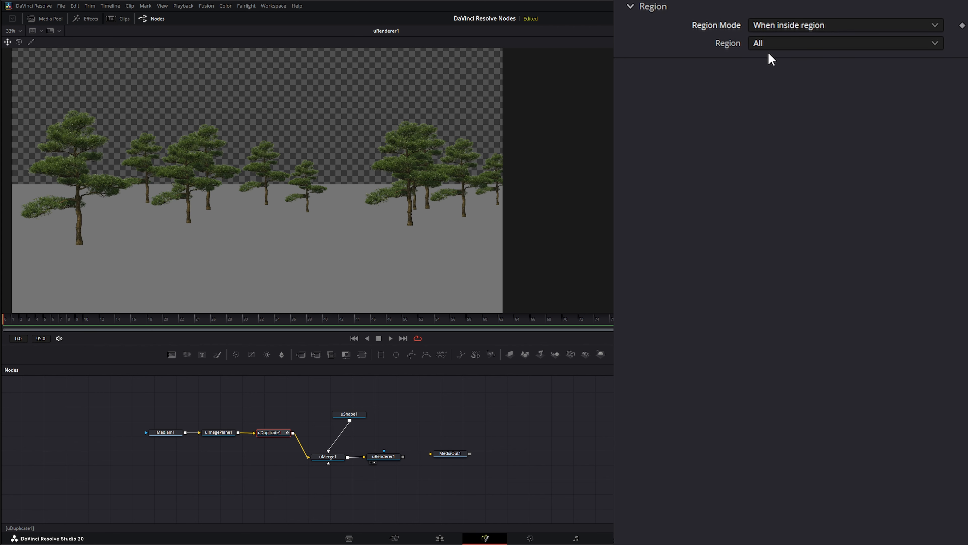
{"action": "left_click", "coordinate": [767, 43]}
{"action": "left_click", "coordinate": [780, 80]}
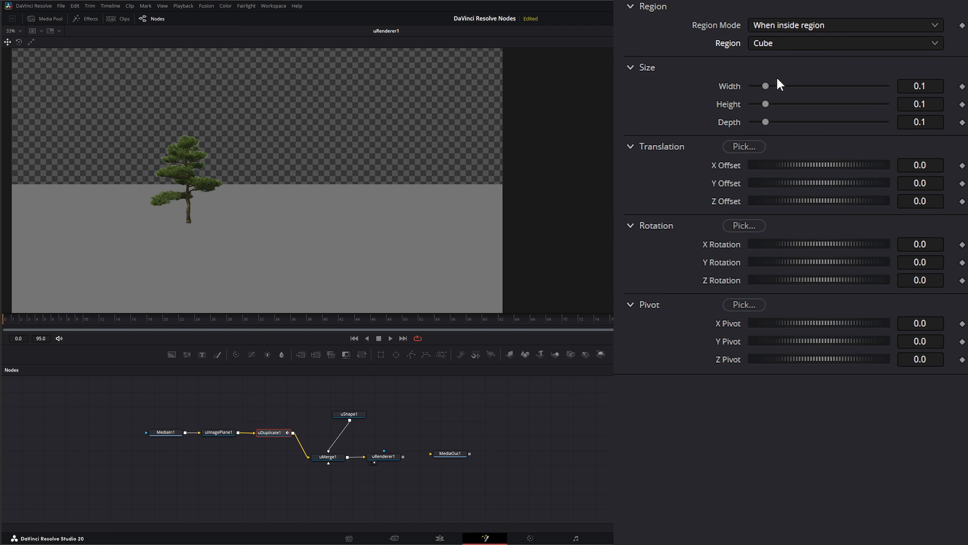
{"action": "left_click_drag", "start_coordinate": [332, 457], "coordinate": [326, 264]}
{"action": "scroll", "coordinate": [330, 266], "scroll_direction": "down", "scroll_amount": 10}
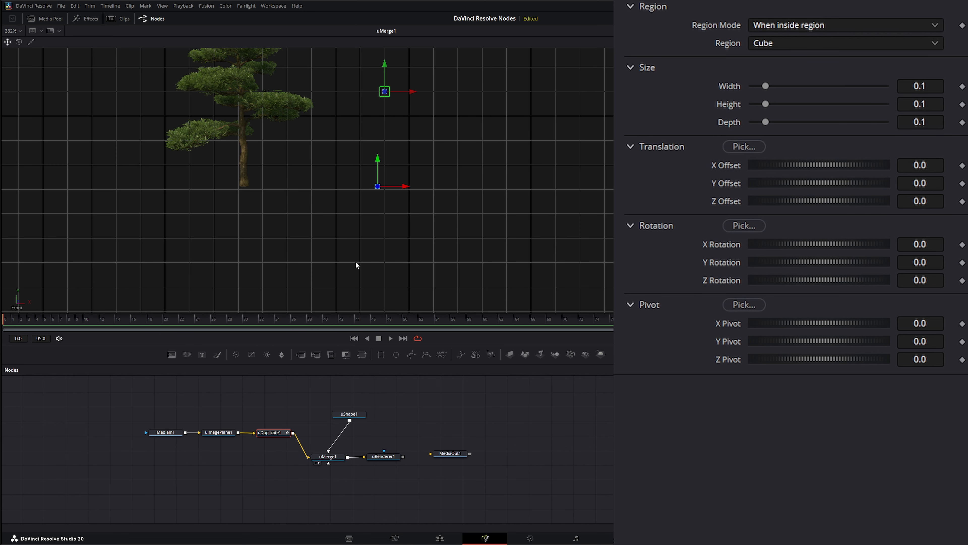
{"action": "scroll", "coordinate": [386, 174], "scroll_direction": "up", "scroll_amount": 2}
{"action": "scroll", "coordinate": [401, 151], "scroll_direction": "down", "scroll_amount": 2}
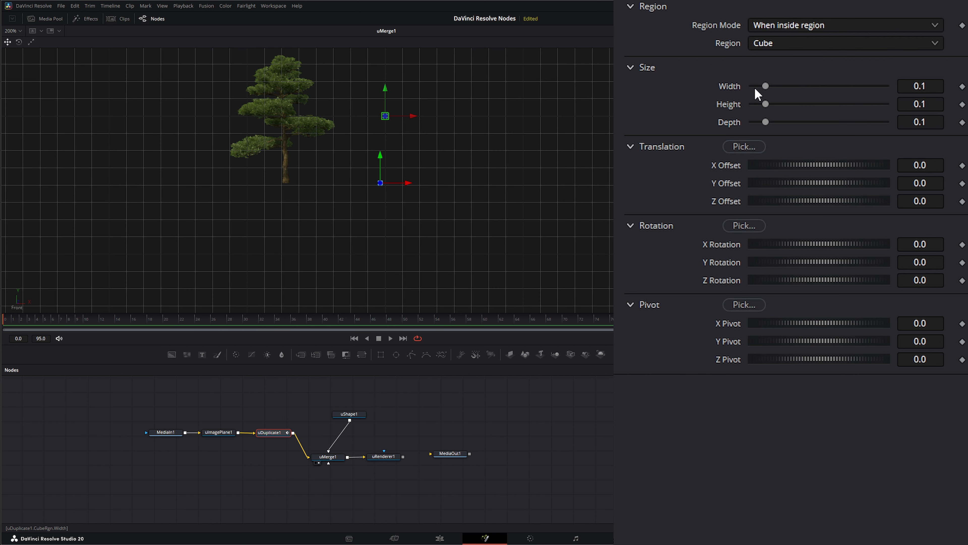
- Enlarge the cube region to a width, height and depth of 40
{"action": "left_click_drag", "start_coordinate": [766, 86], "coordinate": [887, 86]}
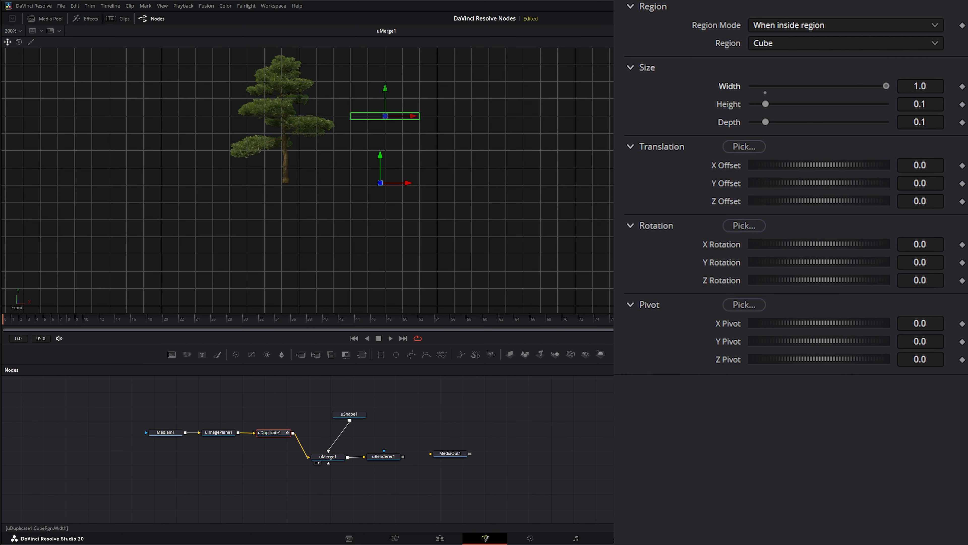
{"action": "left_click_drag", "start_coordinate": [766, 104], "coordinate": [887, 104]}
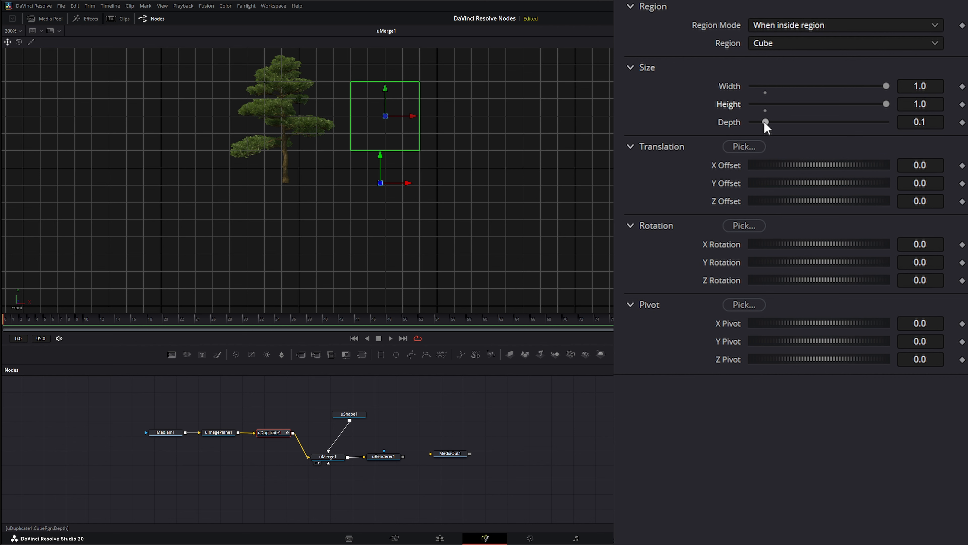
{"action": "left_click_drag", "start_coordinate": [764, 122], "coordinate": [917, 123]}
{"action": "left_click", "coordinate": [931, 86]}
{"action": "type", "text": "40"}
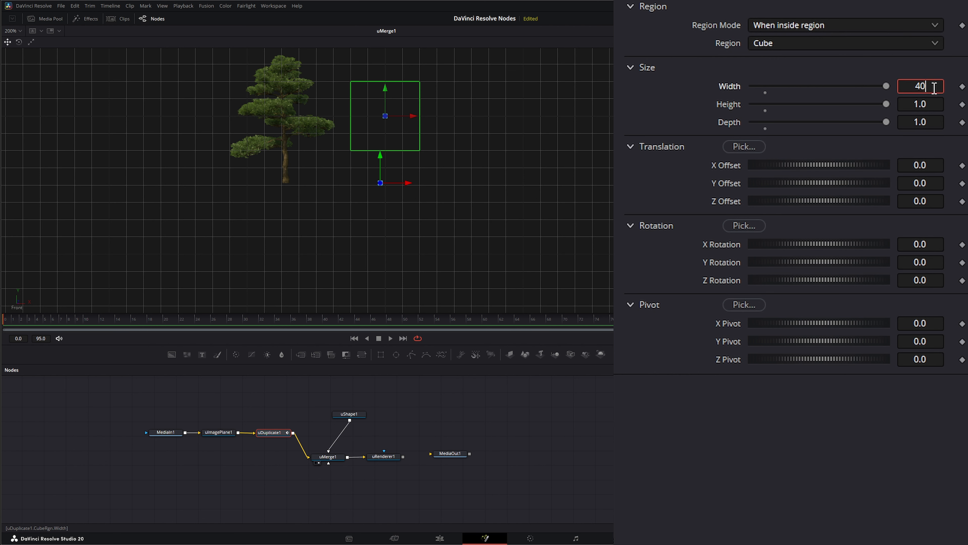
{"action": "key", "text": "Tab"}
{"action": "type", "text": "40"}
{"action": "key", "text": "Tab"}
{"action": "type", "text": "40"}
{"action": "key", "text": "Tab"}
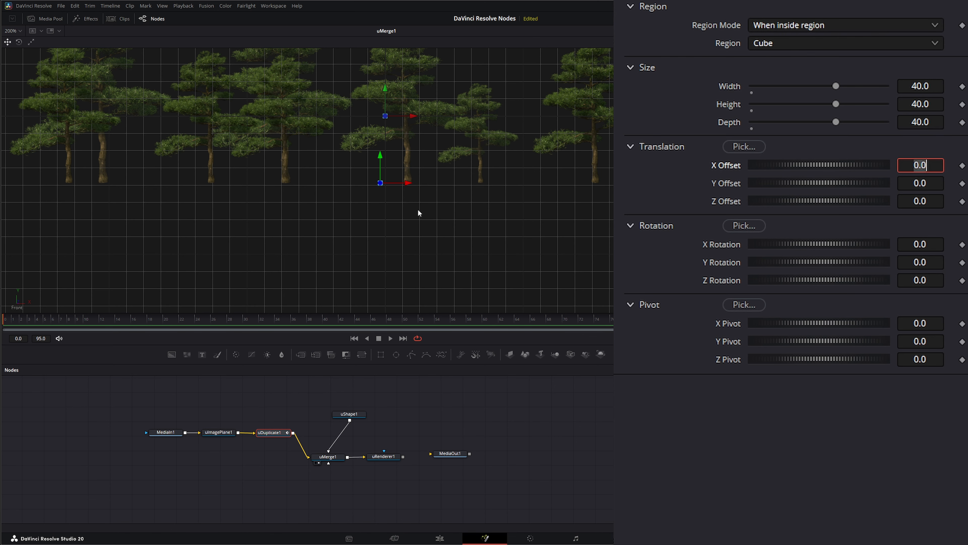
- Narrow the cube region's width to about 17.11 to compare which trees it keeps
{"action": "scroll", "coordinate": [418, 210], "scroll_direction": "down", "scroll_amount": 6}
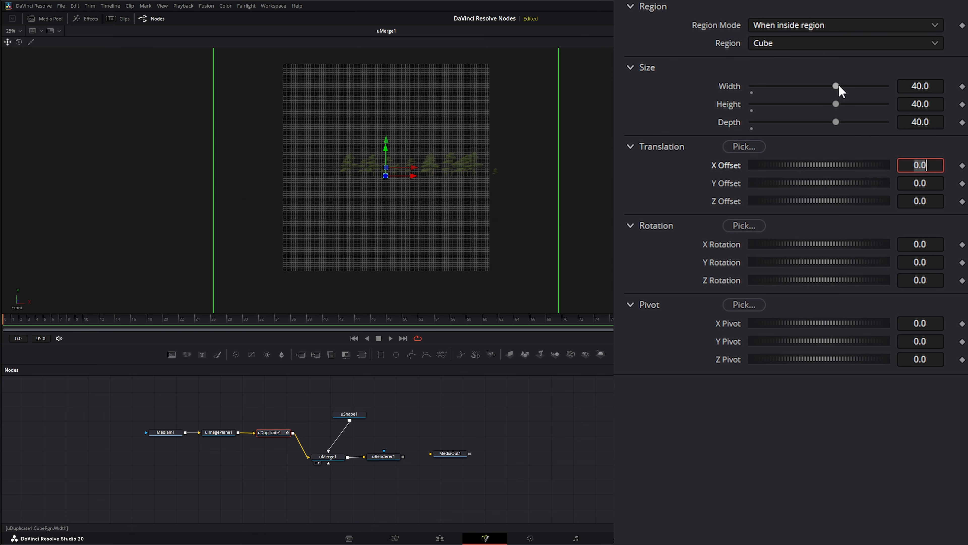
{"action": "left_click_drag", "start_coordinate": [835, 86], "coordinate": [787, 88]}
{"action": "scroll", "coordinate": [443, 201], "scroll_direction": "up", "scroll_amount": 5}
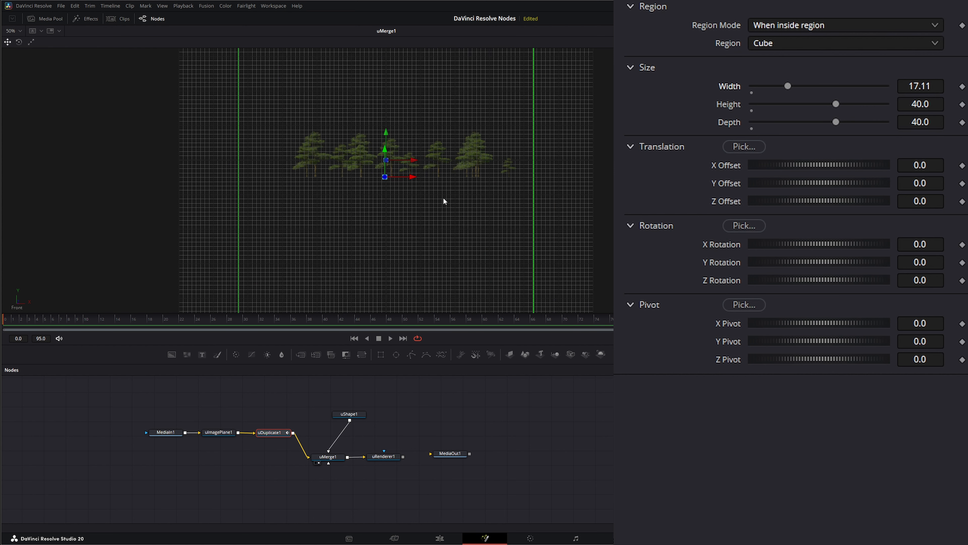
{"action": "left_click_drag", "start_coordinate": [787, 87], "coordinate": [774, 83]}
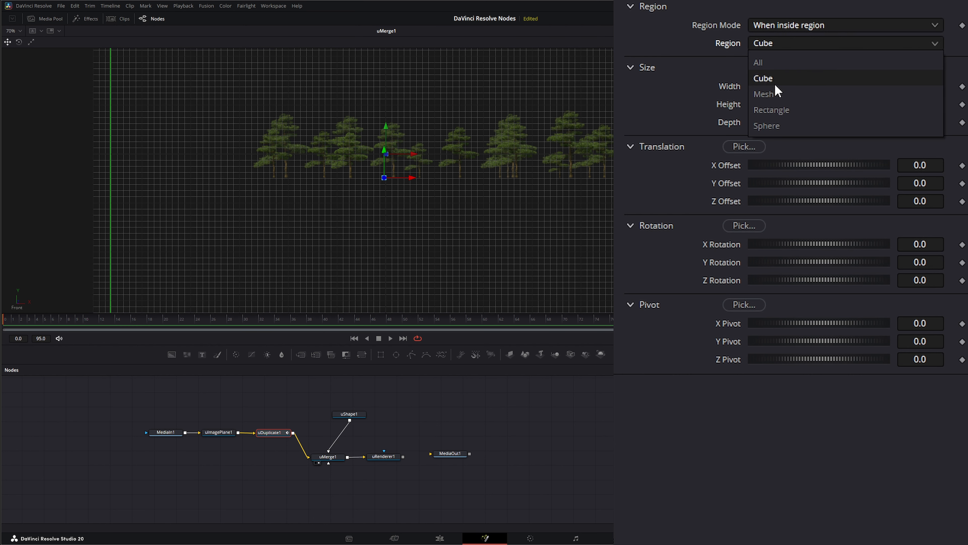
- Switch the region to Rectangle and set its width and height to 20
{"action": "left_click", "coordinate": [775, 110]}
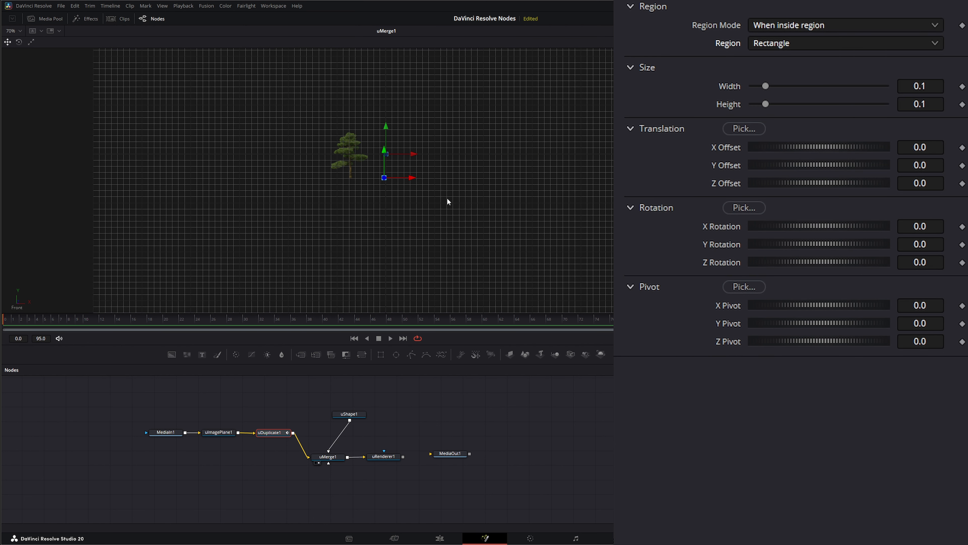
{"action": "scroll", "coordinate": [397, 173], "scroll_direction": "up", "scroll_amount": 5}
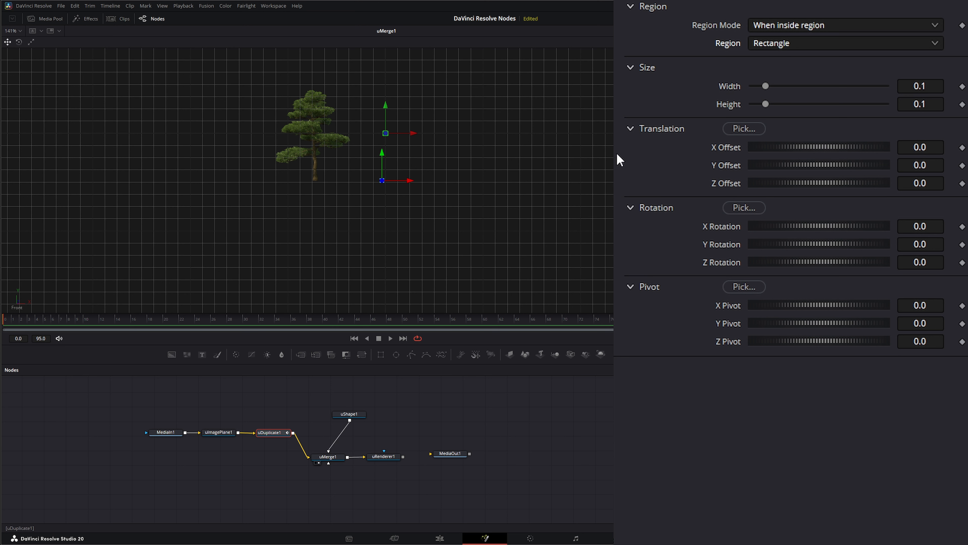
{"action": "left_click_drag", "start_coordinate": [766, 84], "coordinate": [922, 92]}
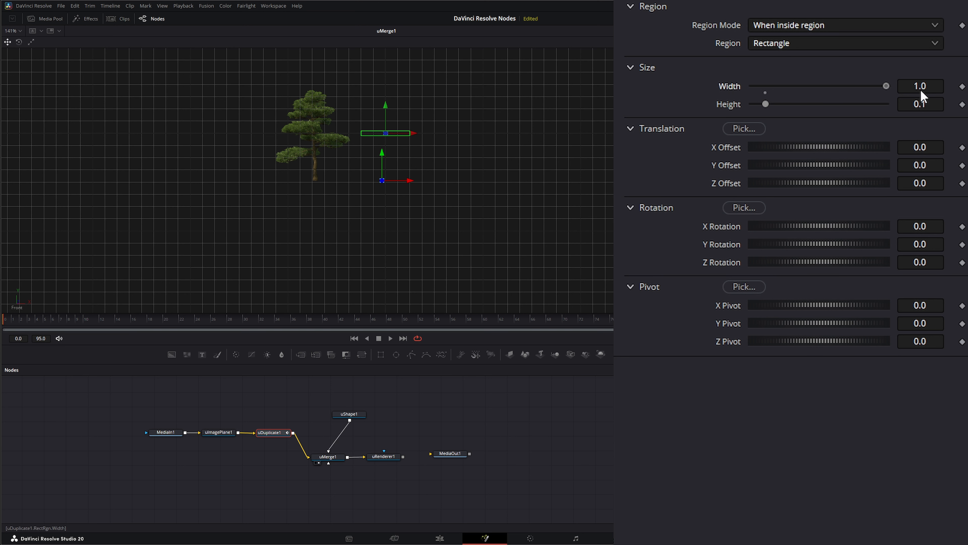
{"action": "left_click_drag", "start_coordinate": [779, 111], "coordinate": [962, 129]}
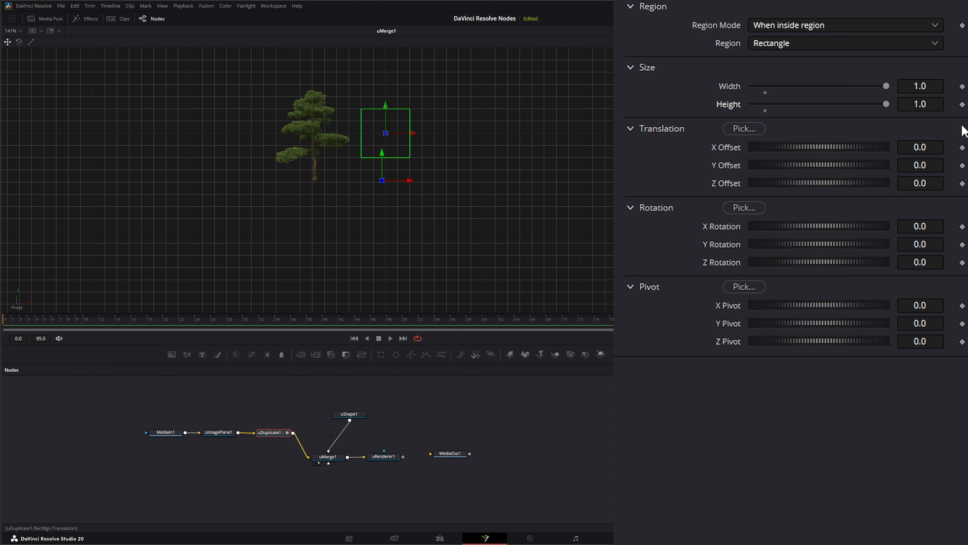
{"action": "left_click", "coordinate": [931, 87]}
{"action": "type", "text": "20"}
{"action": "key", "text": "Tab"}
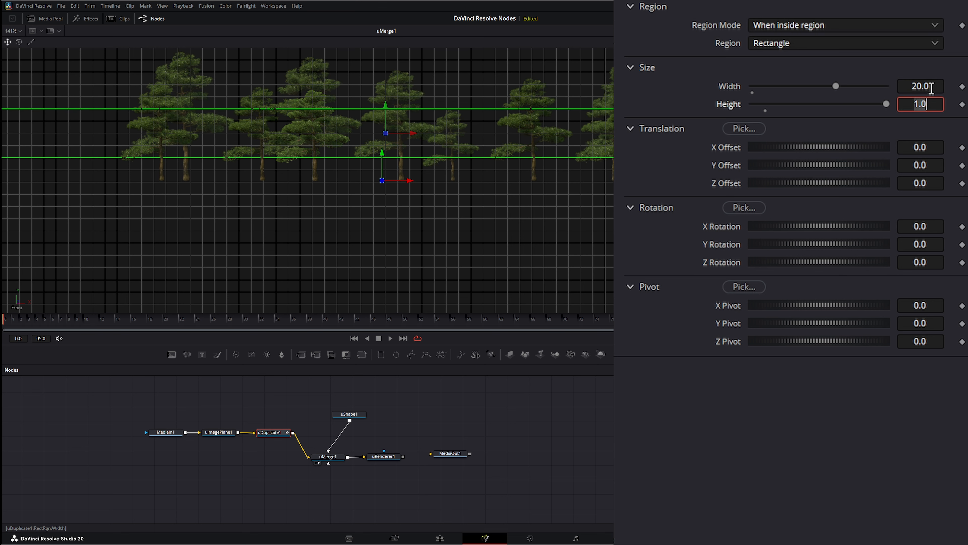
{"action": "type", "text": "20"}
{"action": "key", "text": "Tab"}
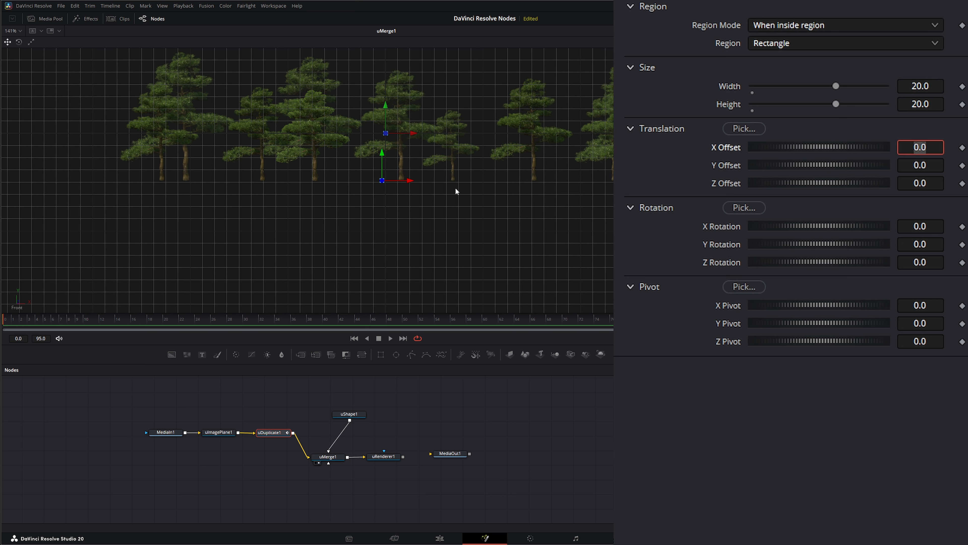
{"action": "scroll", "coordinate": [465, 186], "scroll_direction": "down", "scroll_amount": 3, "text": "ctrl"}
{"action": "scroll", "coordinate": [456, 186], "scroll_direction": "up", "scroll_amount": 2, "text": "ctrl"}
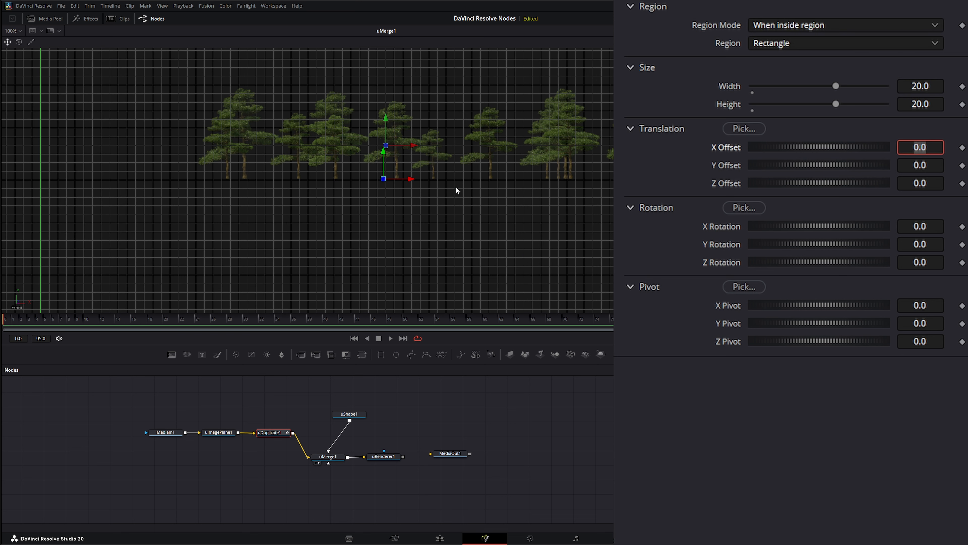
- Switch the region to a Sphere of size 10 and shift it along X to an offset of about 2.43
{"action": "left_click", "coordinate": [789, 43]}
{"action": "left_click", "coordinate": [797, 131]}
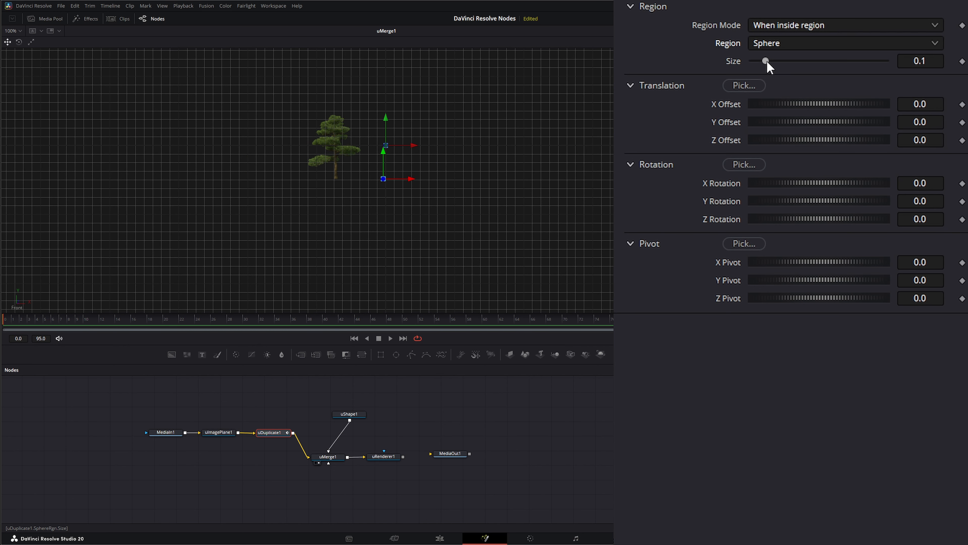
{"action": "left_click_drag", "start_coordinate": [767, 61], "coordinate": [943, 64]}
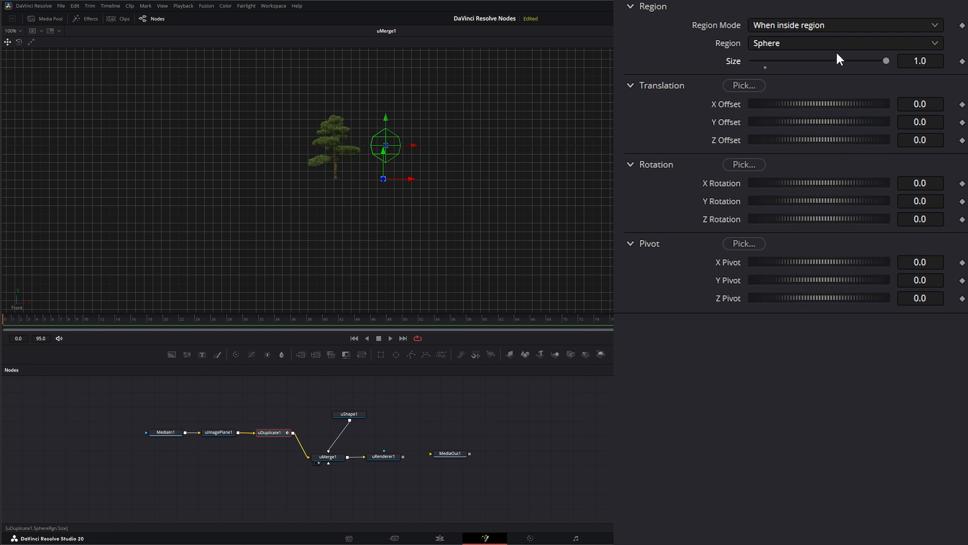
{"action": "left_click", "coordinate": [923, 61]}
{"action": "type", "text": "10"}
{"action": "key", "text": "Tab"}
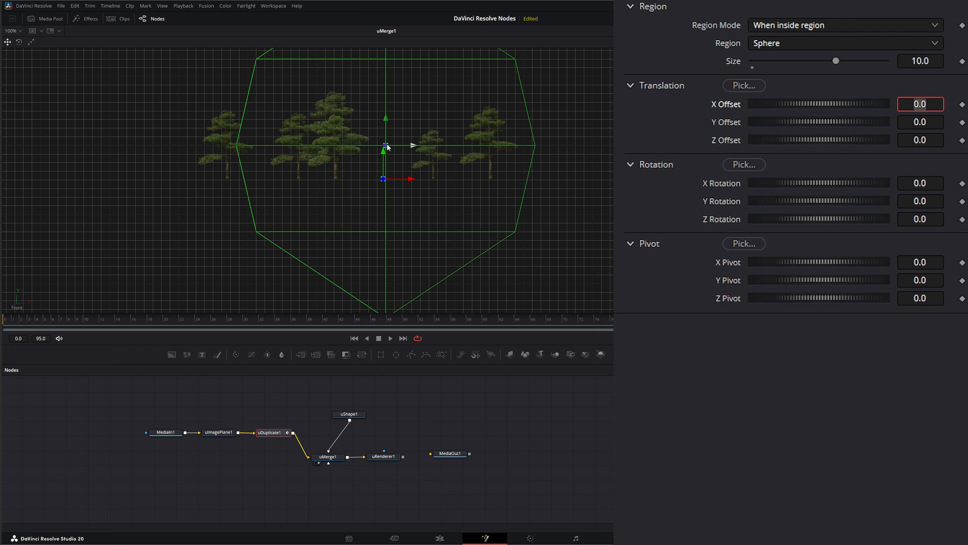
{"action": "left_click_drag", "start_coordinate": [409, 148], "coordinate": [493, 205]}
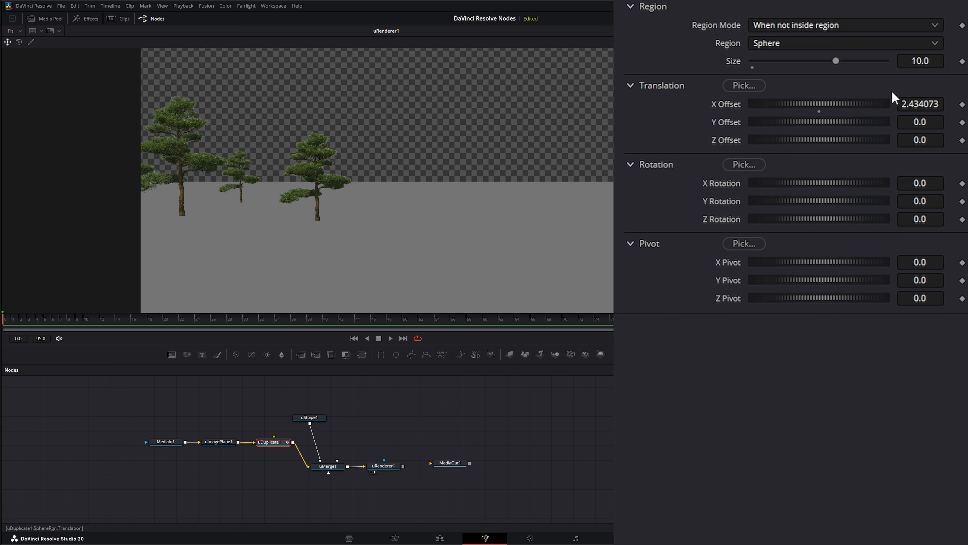
- Set the region to Mesh and add an FBX Mesh 3D node that loads CubeMesh.fbx
{"action": "left_click", "coordinate": [774, 42]}
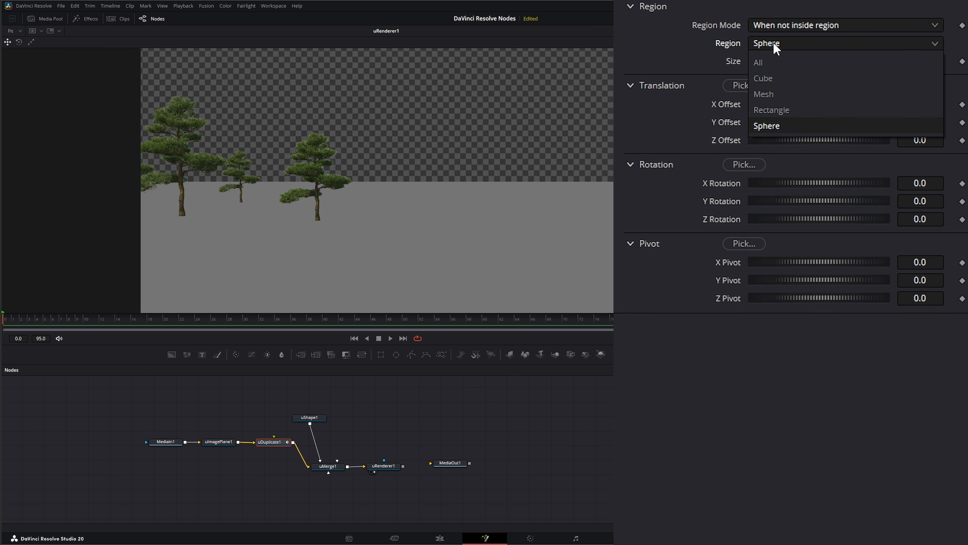
{"action": "left_click", "coordinate": [790, 94]}
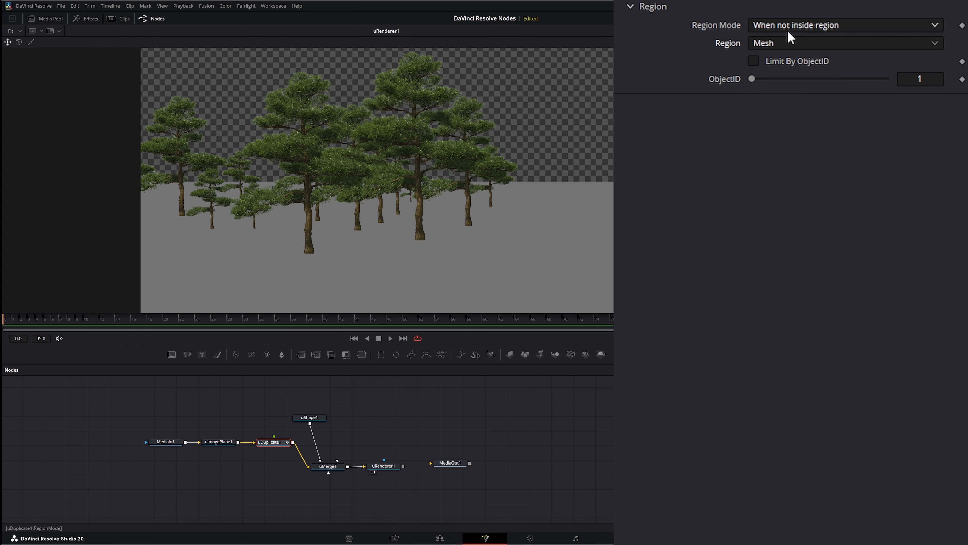
{"action": "left_click", "coordinate": [435, 427]}
{"action": "key", "text": "shift+space"}
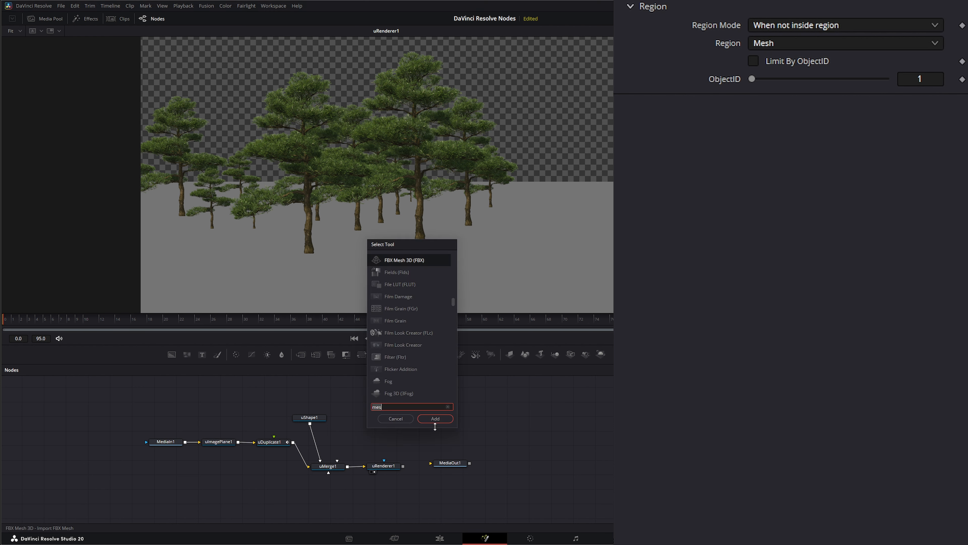
{"action": "type", "text": "fb"}
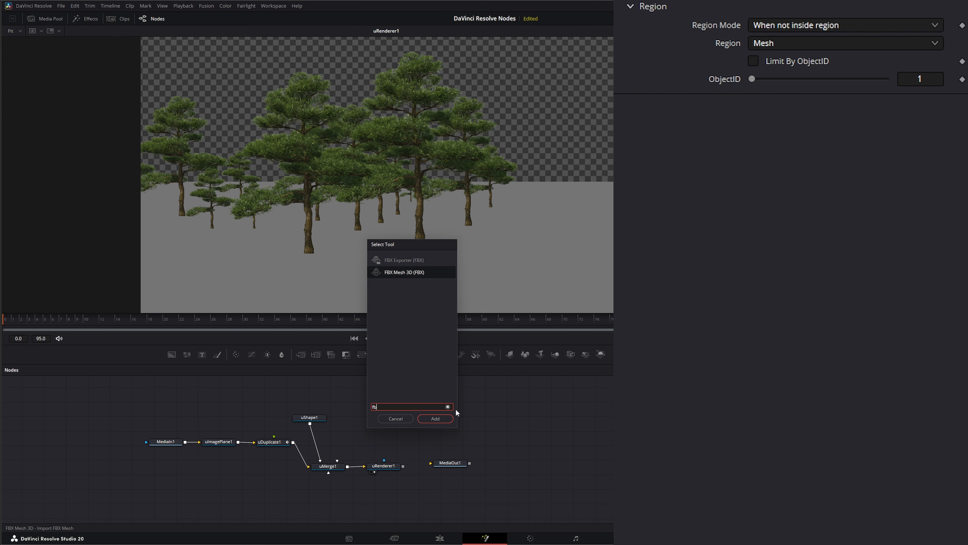
{"action": "left_click", "coordinate": [435, 418]}
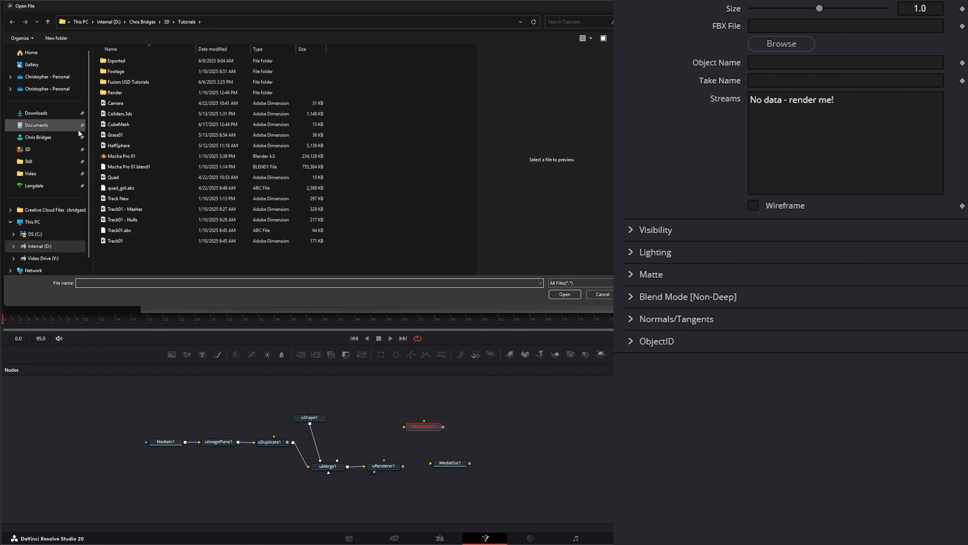
{"action": "double_click", "coordinate": [119, 124]}
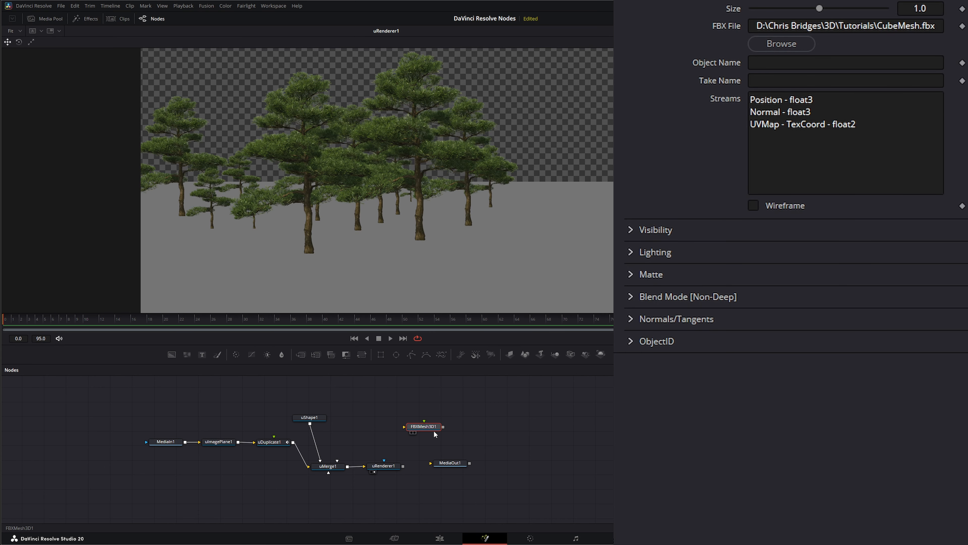
- Connect FBXMesh3D1 to uMerge1 and set the mesh size to 0.01
{"action": "left_click_drag", "start_coordinate": [422, 428], "coordinate": [334, 465]}
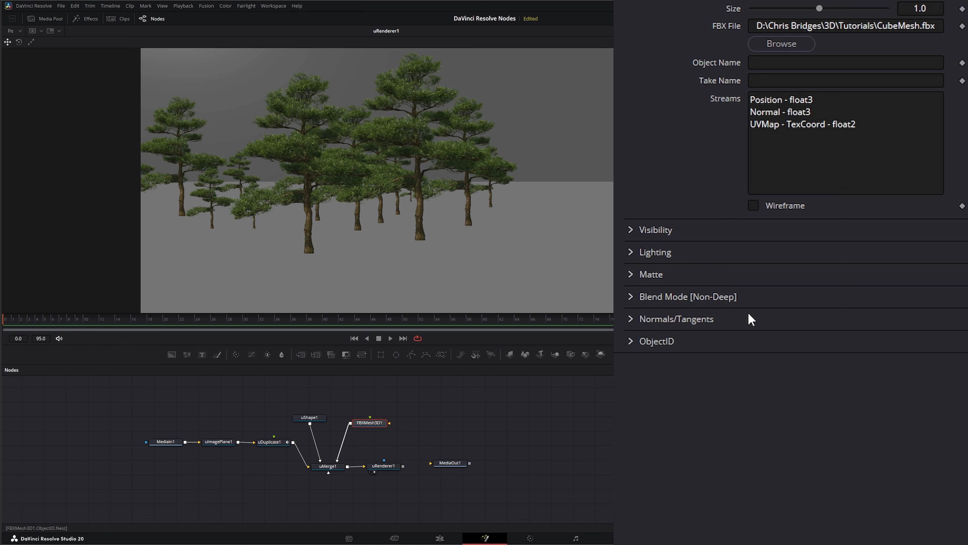
{"action": "left_click", "coordinate": [937, 8]}
{"action": "type", "text": ".0"}
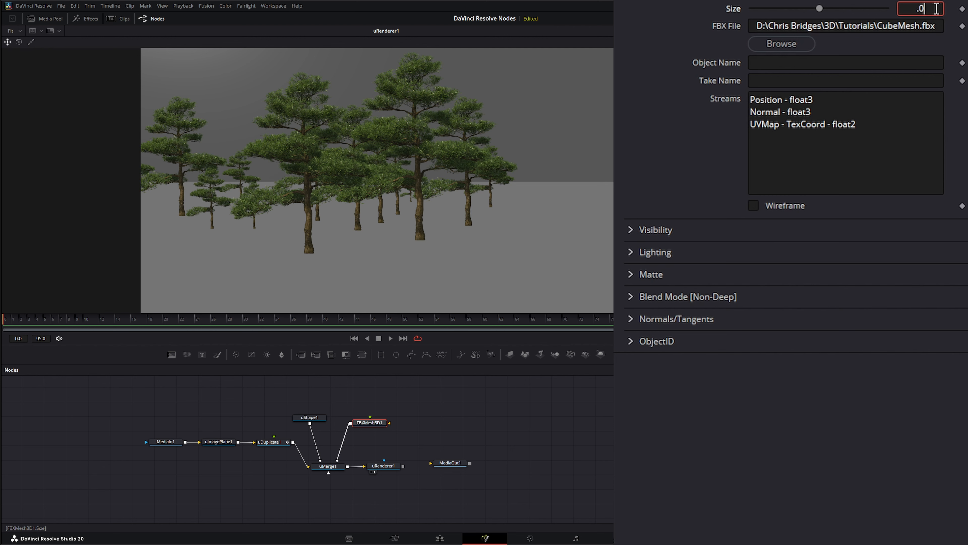
{"action": "type", "text": "1"}
{"action": "key", "text": "Tab"}
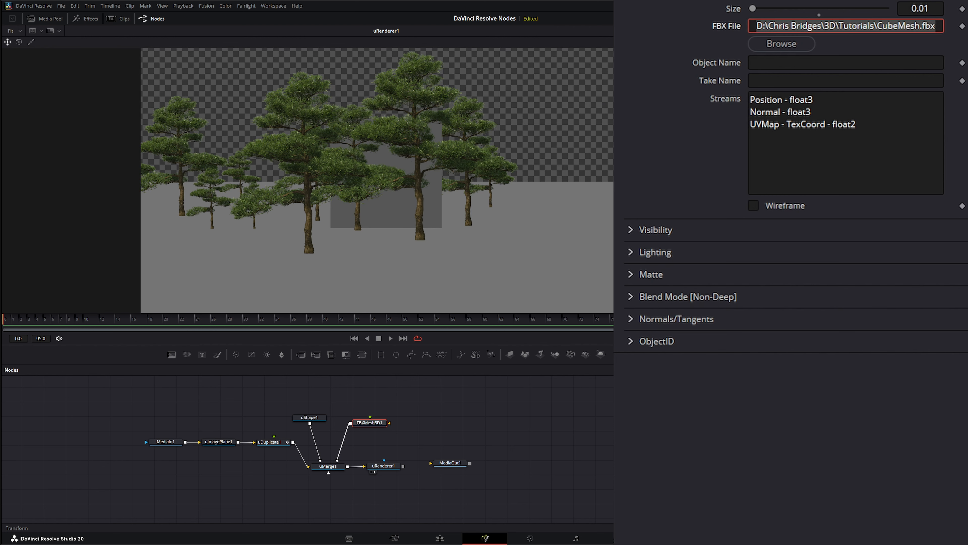
- Move the cube mesh to X 1.475 and Z 1.52, and rotate it 20 degrees around Y
{"action": "left_click", "coordinate": [835, 2]}
{"action": "left_click_drag", "start_coordinate": [807, 25], "coordinate": [862, 23]}
{"action": "left_click_drag", "start_coordinate": [805, 61], "coordinate": [820, 59]}
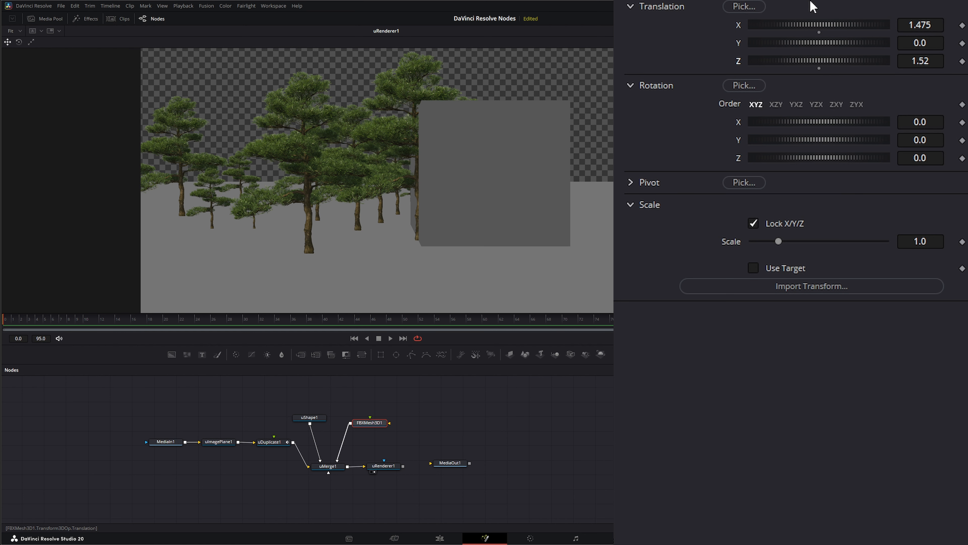
{"action": "left_click_drag", "start_coordinate": [819, 140], "coordinate": [826, 140]}
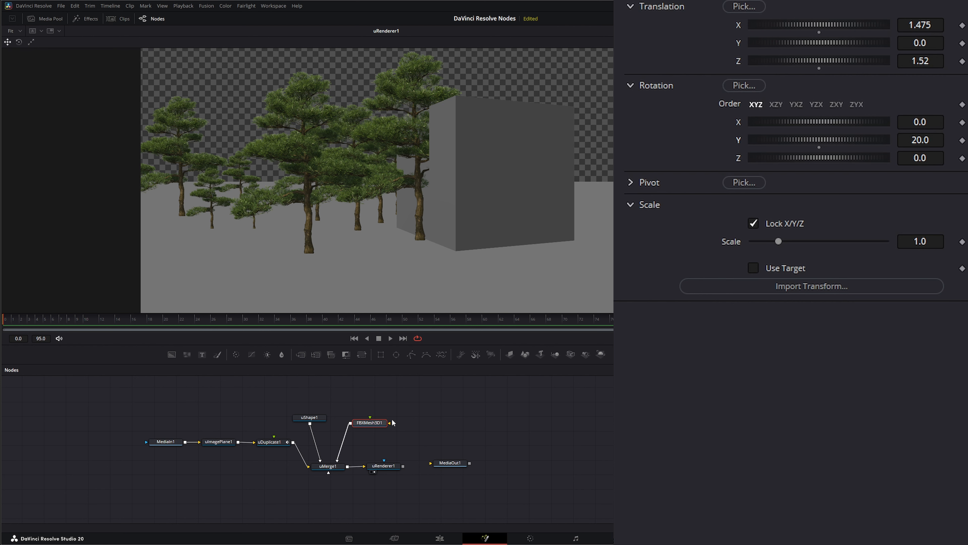
- Connect FBXMesh3D1 to uDuplicate1 as its region mesh, and set the duplicates' X translation offset to -0.24
{"action": "scroll", "coordinate": [383, 449], "scroll_direction": "up", "scroll_amount": 1}
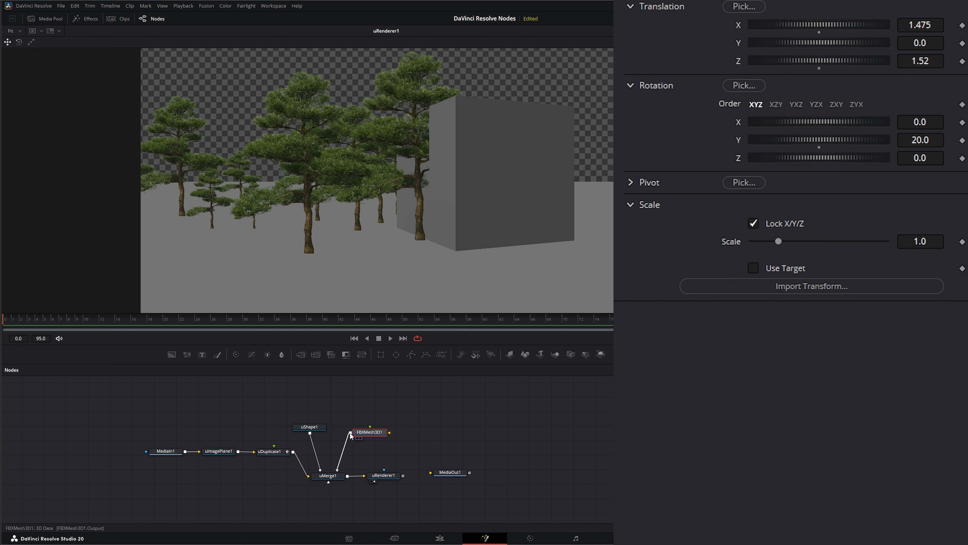
{"action": "left_click_drag", "start_coordinate": [350, 432], "coordinate": [275, 448]}
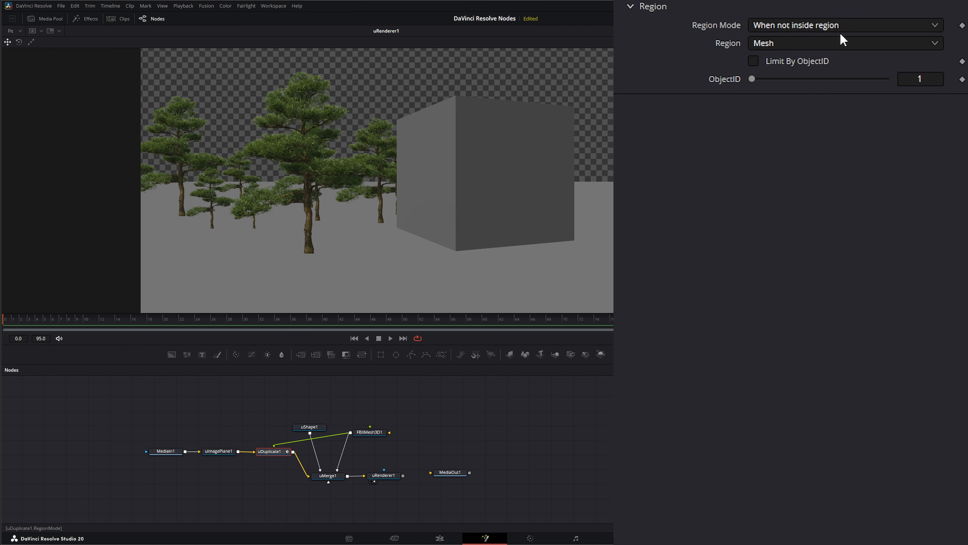
{"action": "left_click", "coordinate": [673, 1]}
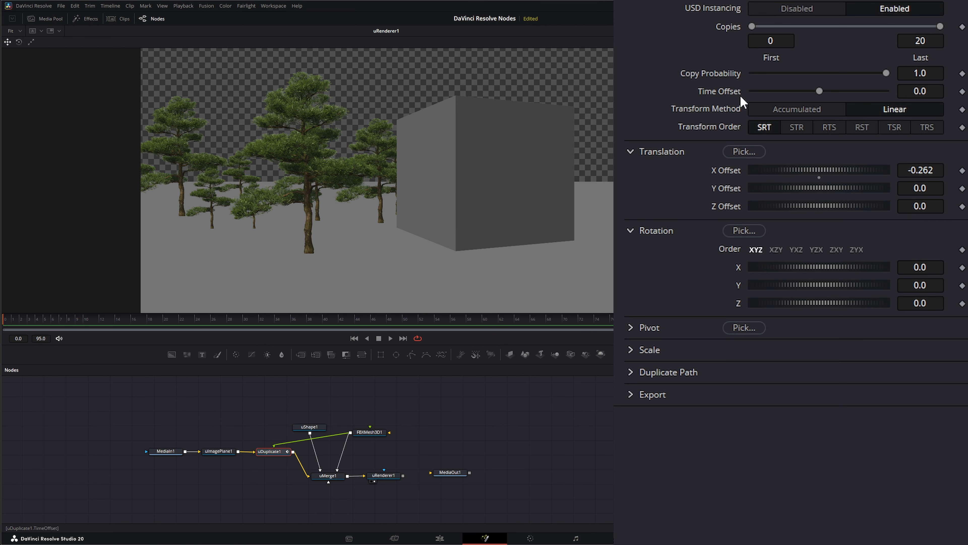
{"action": "left_click_drag", "start_coordinate": [810, 167], "coordinate": [814, 166]}
{"action": "left_click_drag", "start_coordinate": [926, 173], "coordinate": [896, 173]}
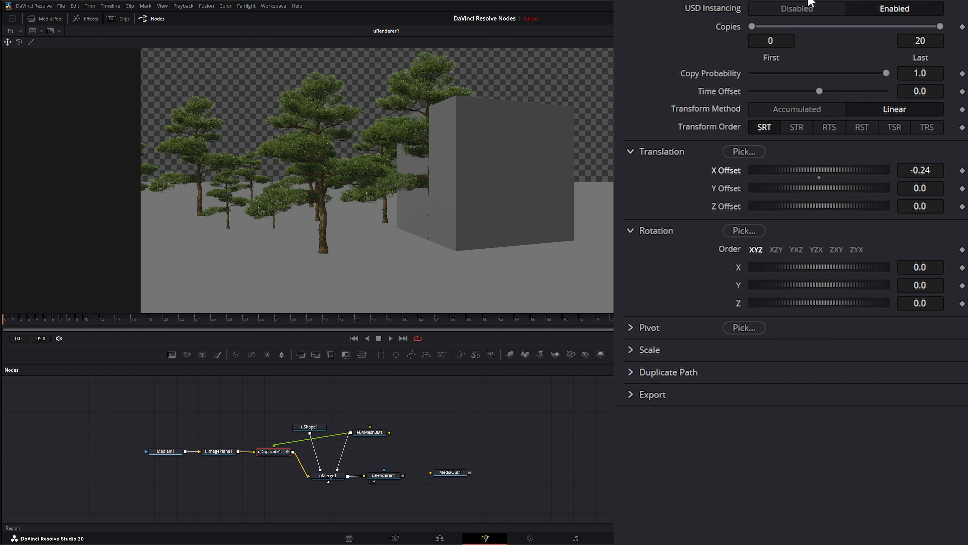
- Select the uDuplicate1 node in the node graph
{"action": "scroll", "coordinate": [805, 43], "scroll_direction": "down", "scroll_amount": 10}
{"action": "left_click", "coordinate": [761, 42]}
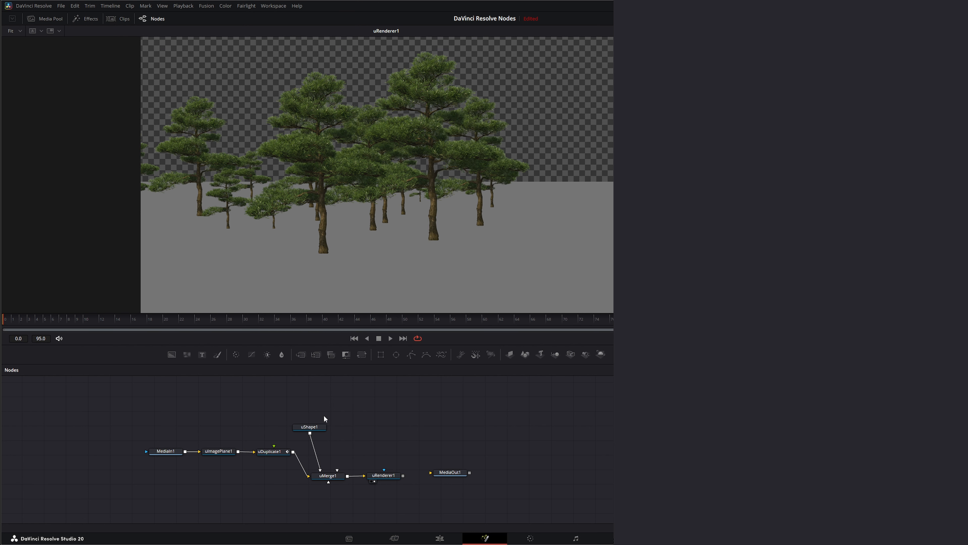
{"action": "left_click_drag", "start_coordinate": [264, 421], "coordinate": [277, 475]}
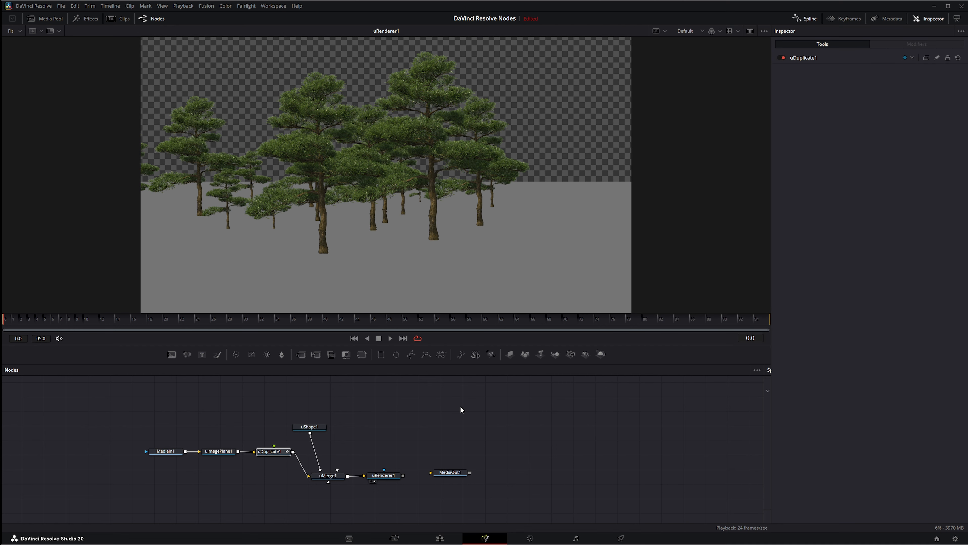